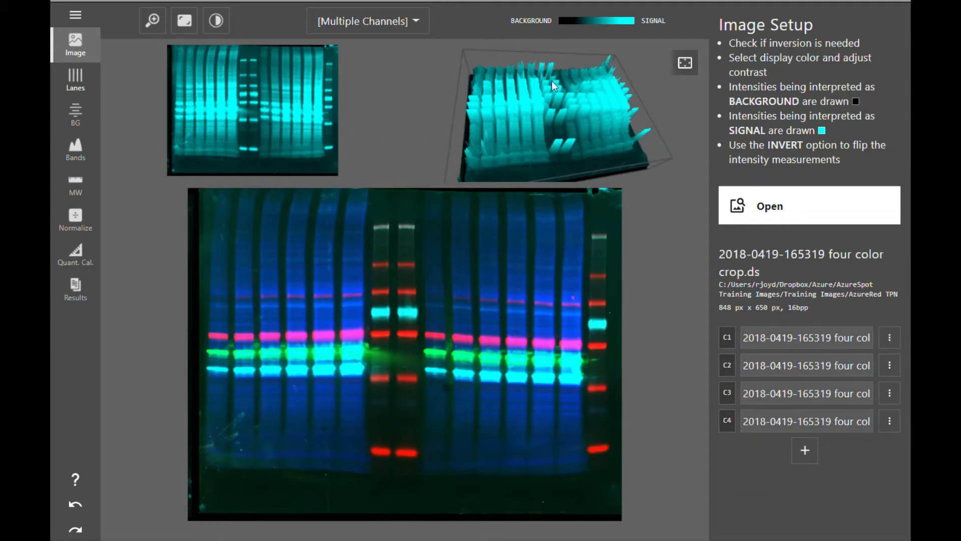
- Adjust the display contrast, raising the lower intensity limits of the red 658 channel and the green 488 channel to darken the background
drag(531, 133, 531, 148)
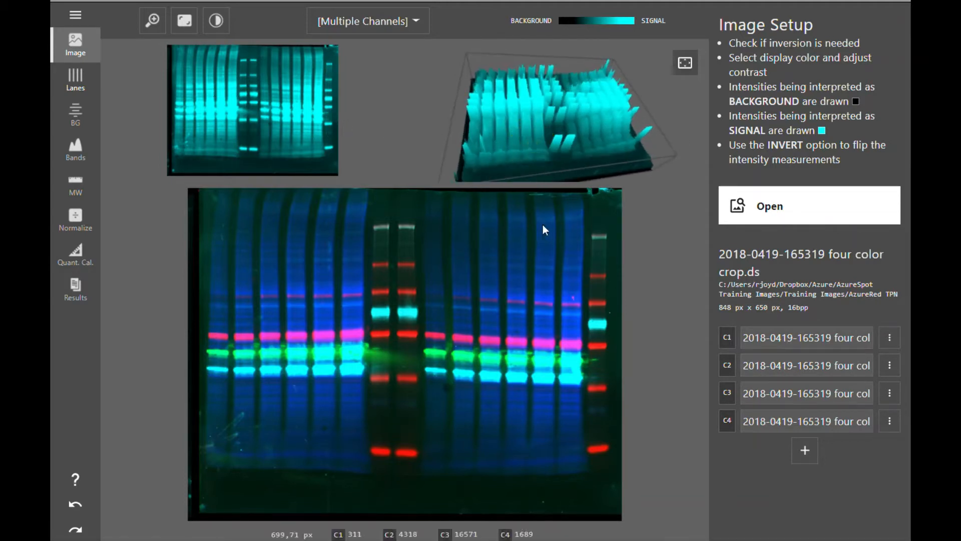
click(226, 26)
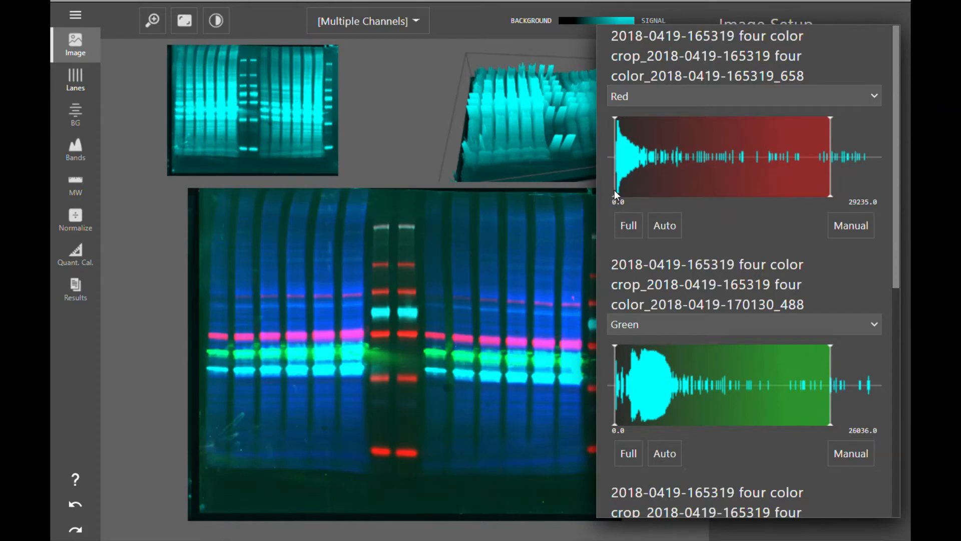
drag(614, 190, 628, 189)
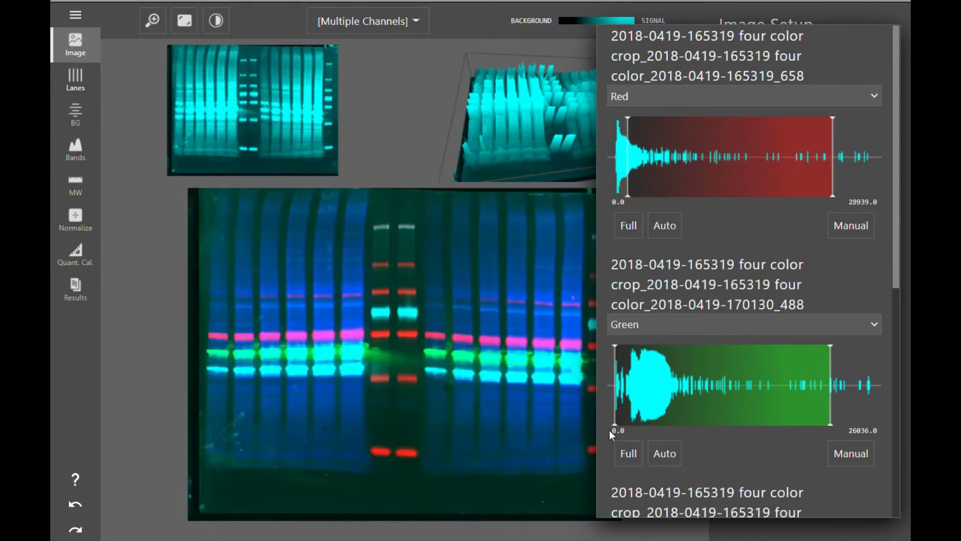
drag(613, 425, 645, 422)
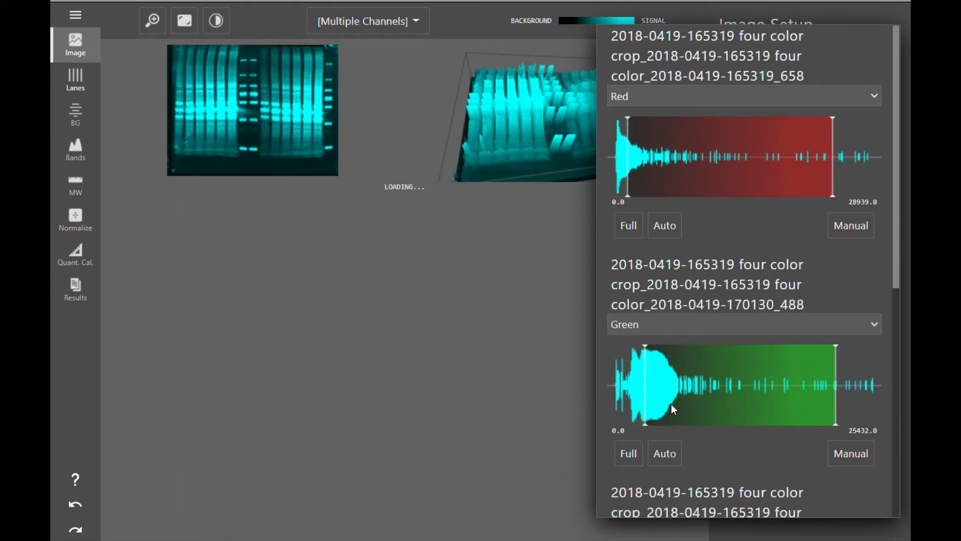
- Change the 520 channel's display color to White and raise its lower contrast limit slightly
scroll(671, 404, down, 5)
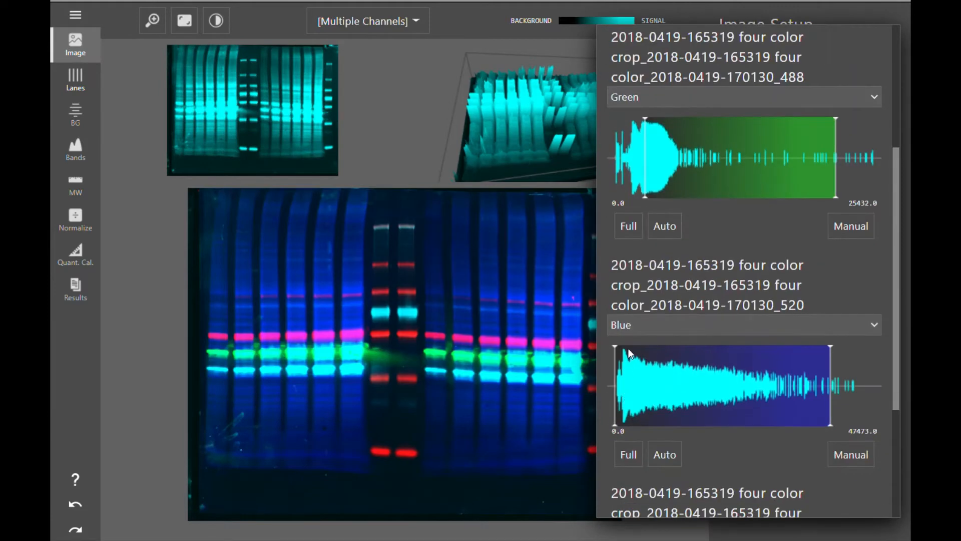
click(635, 324)
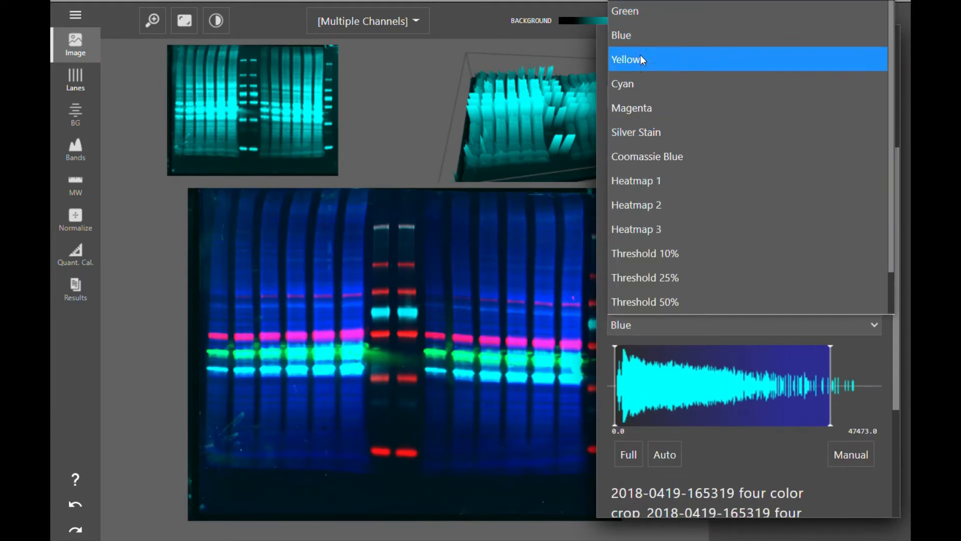
scroll(641, 63, up, 1)
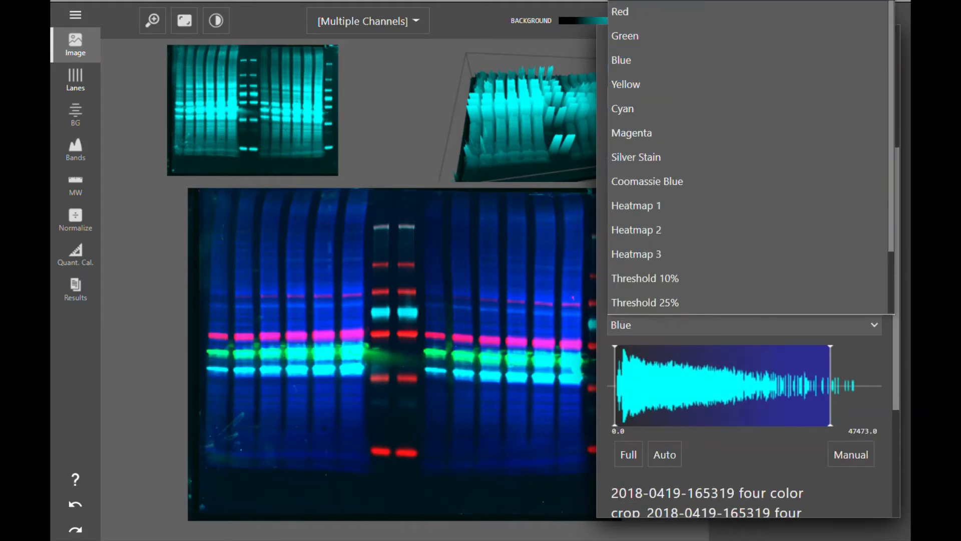
click(641, 1)
drag(614, 425, 635, 425)
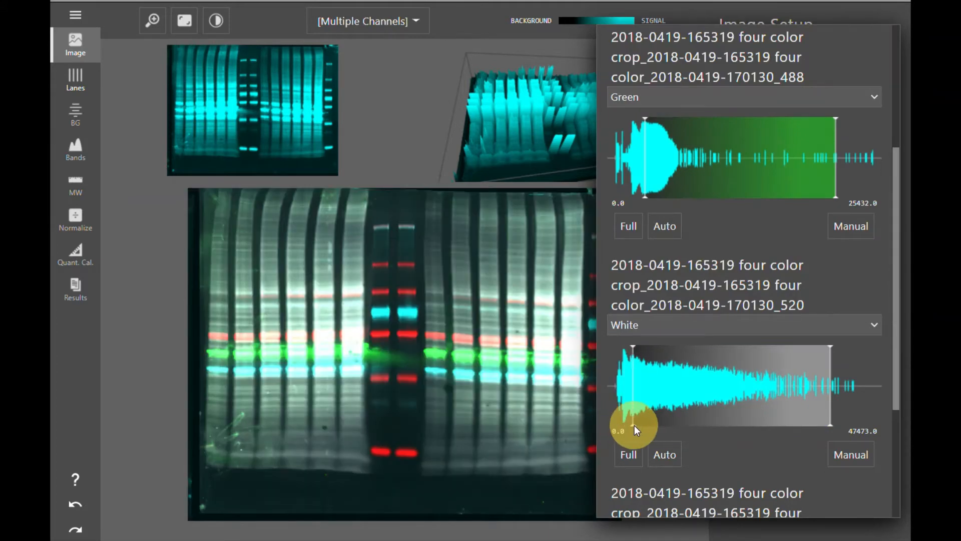
- Change the 784 channel's display color to Blue and raise its lower contrast limit
scroll(649, 417, down, 4)
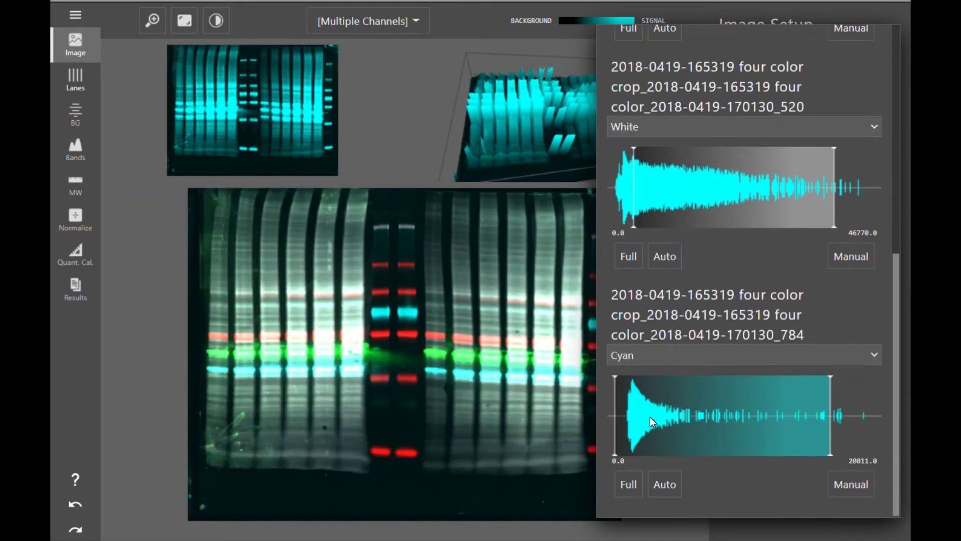
click(644, 357)
click(639, 61)
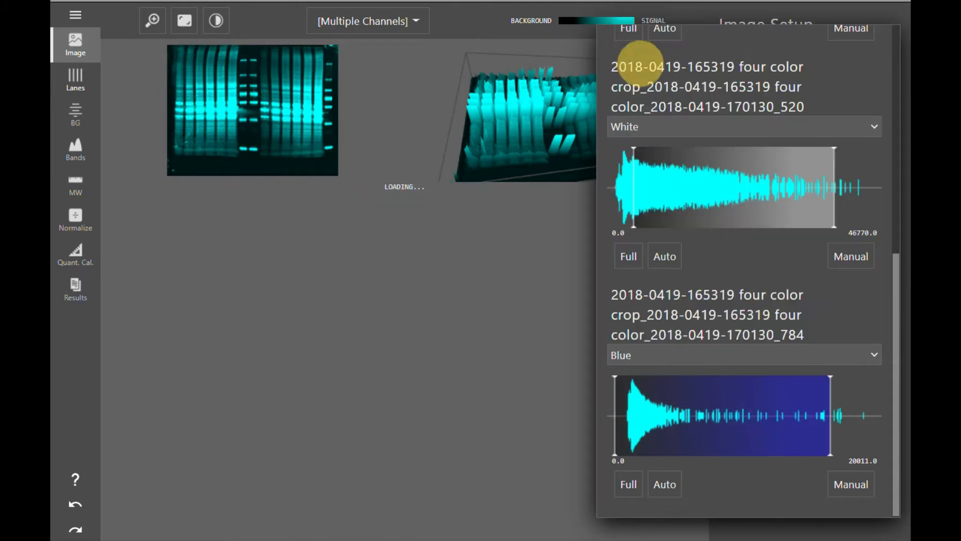
drag(615, 453, 643, 448)
- Set the white 520 channel to its full intensity range and raise the green 488 channel's lower contrast limit further
scroll(623, 261, up, 5)
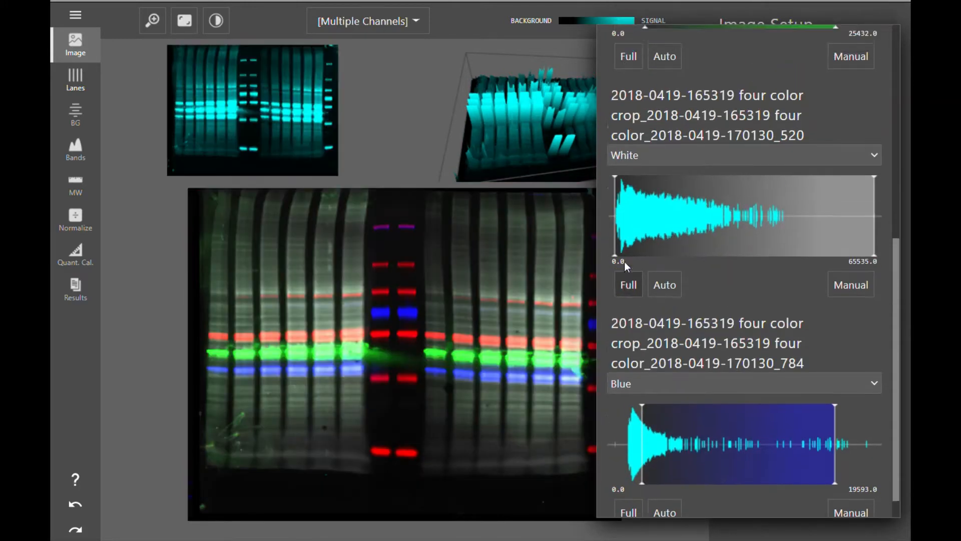
drag(651, 226, 672, 218)
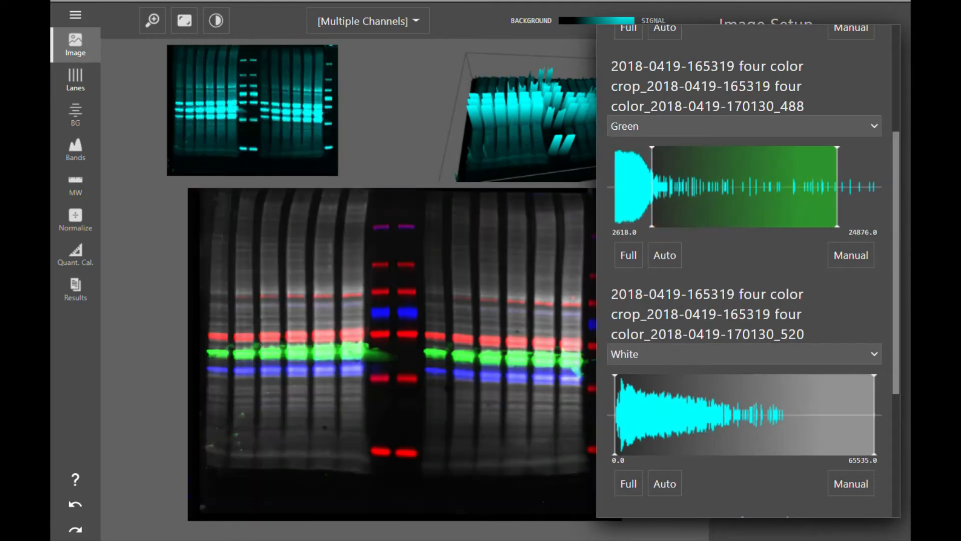
click(157, 321)
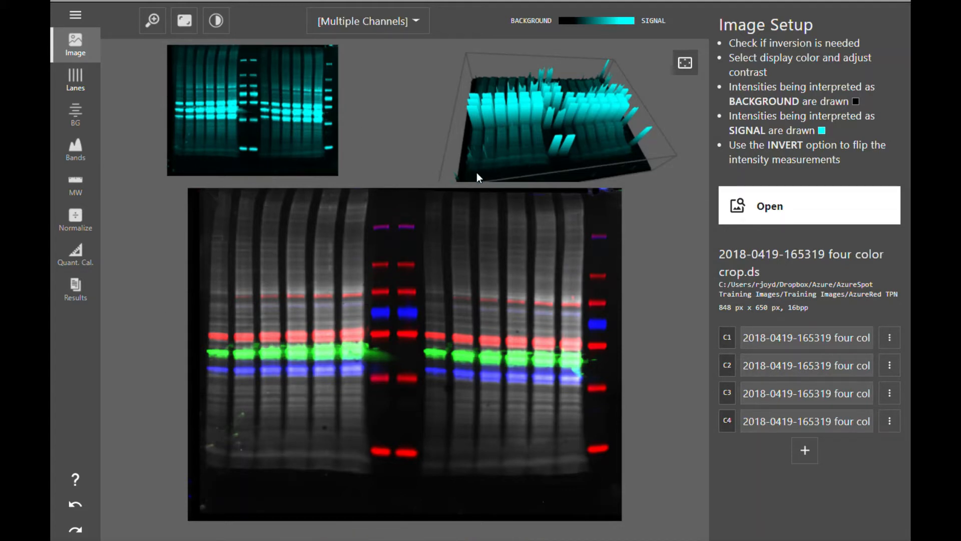
mouse_move(477, 178)
mouse_down()
mouse_move(468, 138)
mouse_move(539, 164)
mouse_move(489, 208)
mouse_move(469, 177)
mouse_move(466, 187)
mouse_up()
- Define a lane box with 15 evenly spaced lanes enclosing all samples and ladders on the blot
click(77, 78)
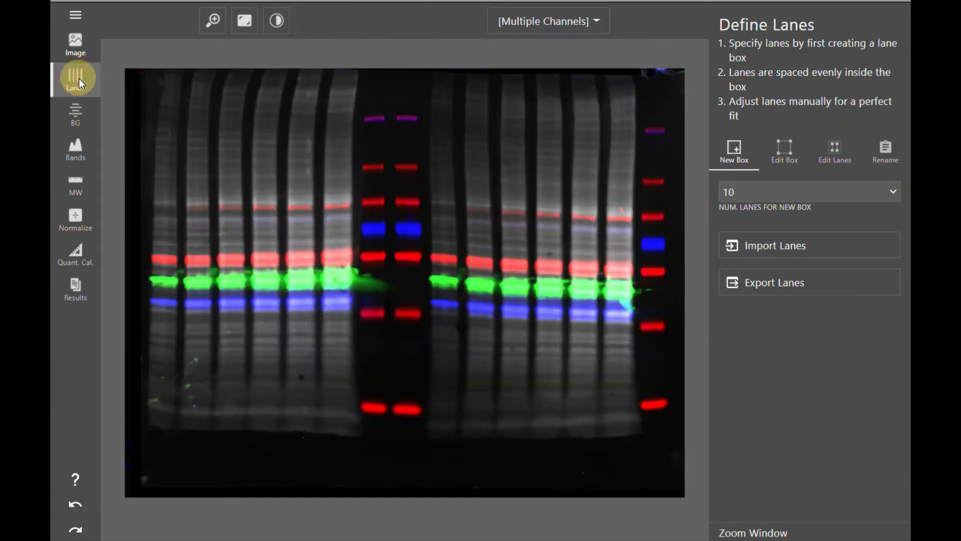
click(741, 192)
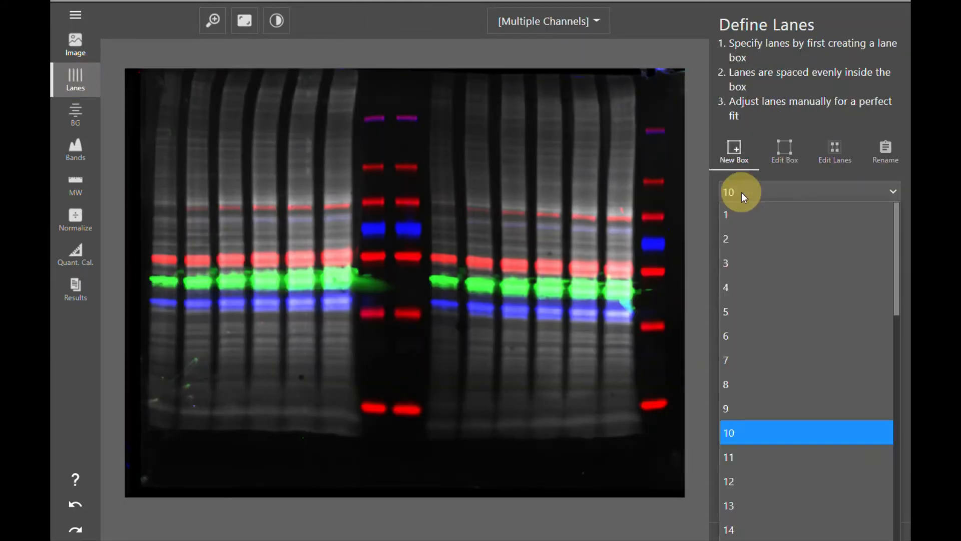
scroll(752, 430, down, 4)
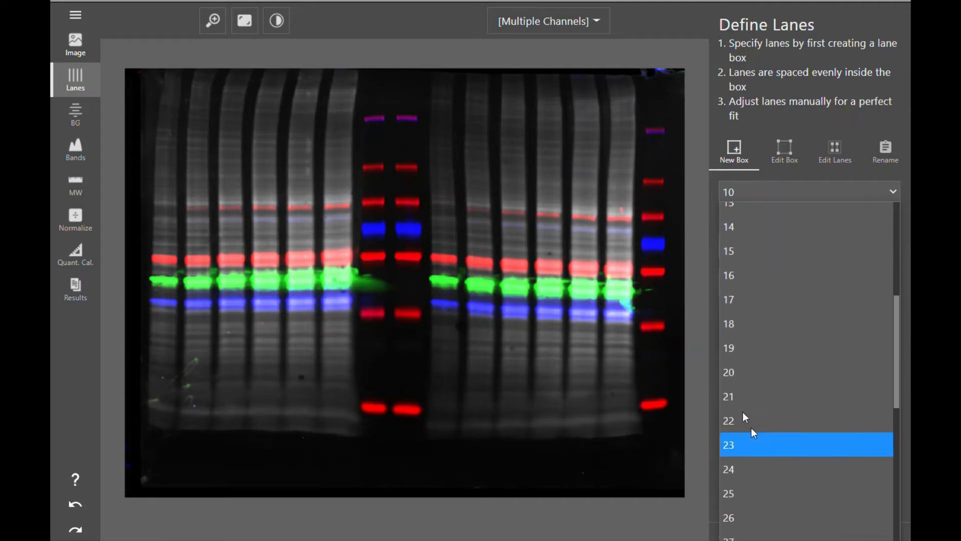
click(741, 252)
mouse_move(146, 79)
mouse_down()
mouse_move(173, 370)
mouse_move(394, 420)
mouse_move(673, 430)
mouse_up()
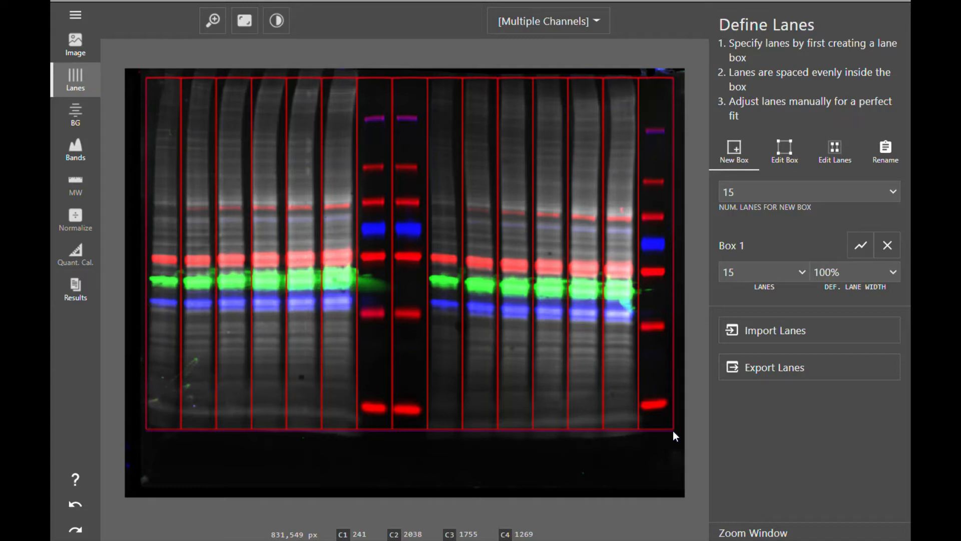
- Reshape the lane box by lowering the midpoint and both corners of its upper edge
click(782, 146)
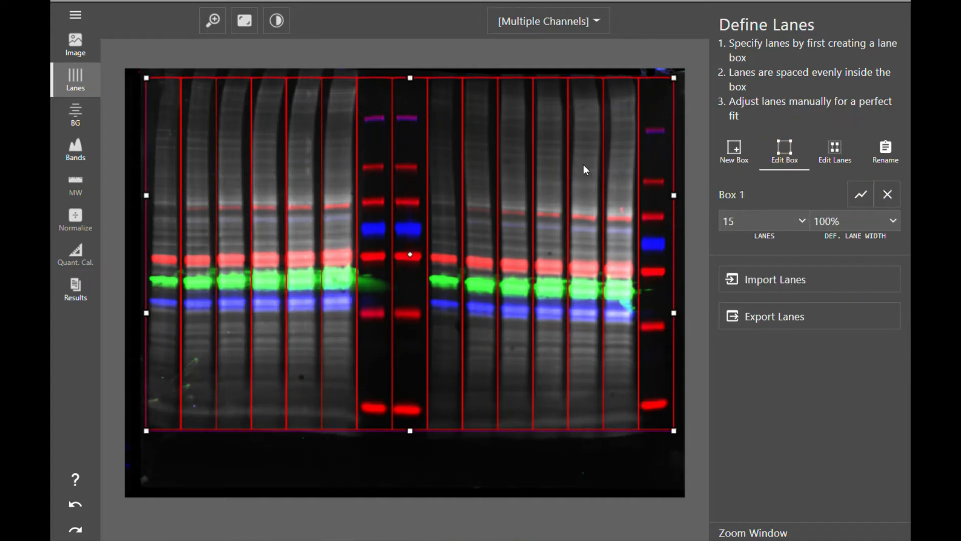
drag(408, 77, 408, 96)
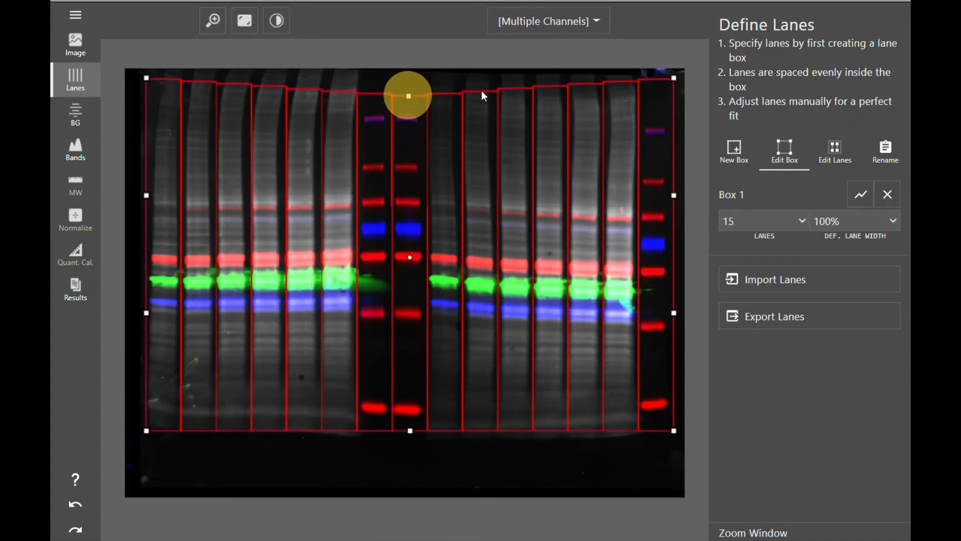
drag(673, 78, 671, 98)
mouse_move(147, 79)
mouse_down()
mouse_move(143, 104)
mouse_move(144, 95)
mouse_up()
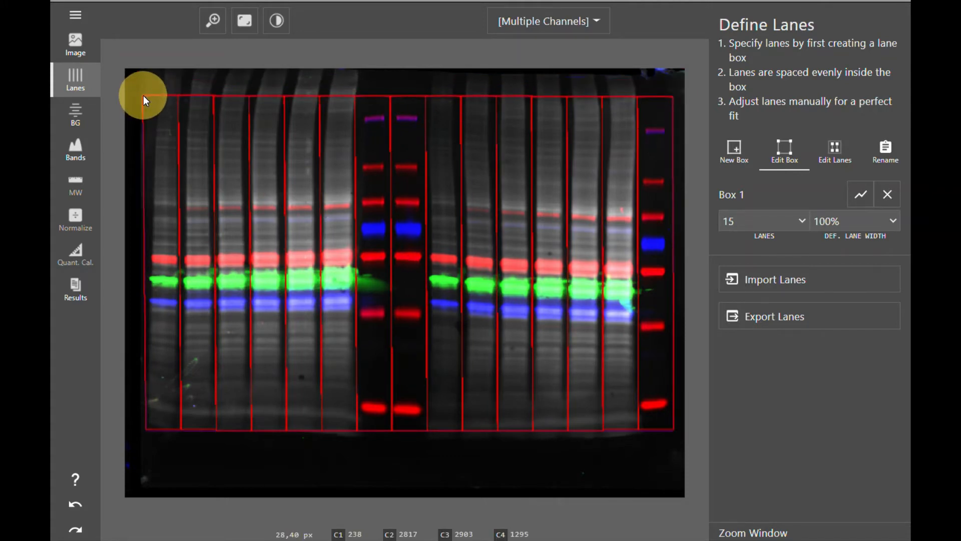
- Shift the upper ends of lanes 1 to 5, and readjust the midpoint of the lane box's upper edge
click(834, 148)
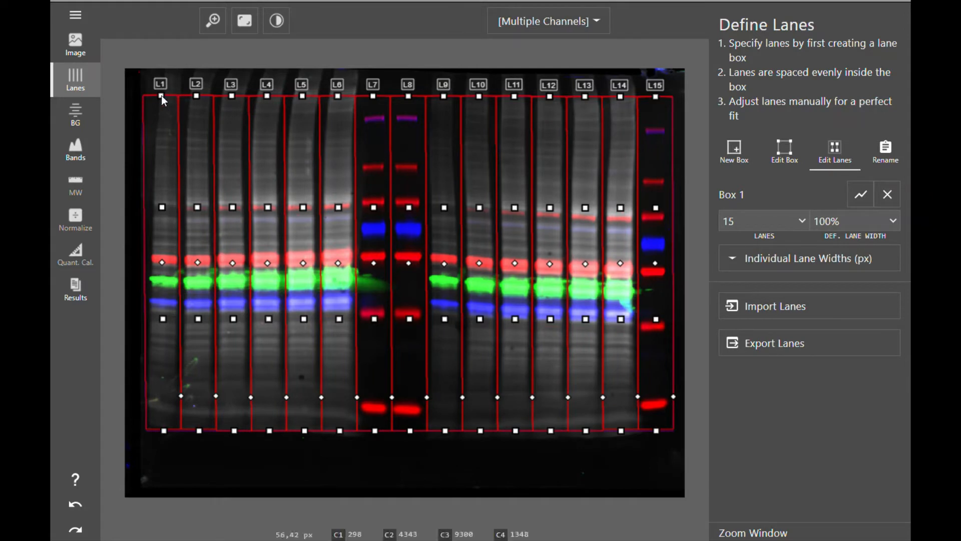
drag(161, 95, 309, 94)
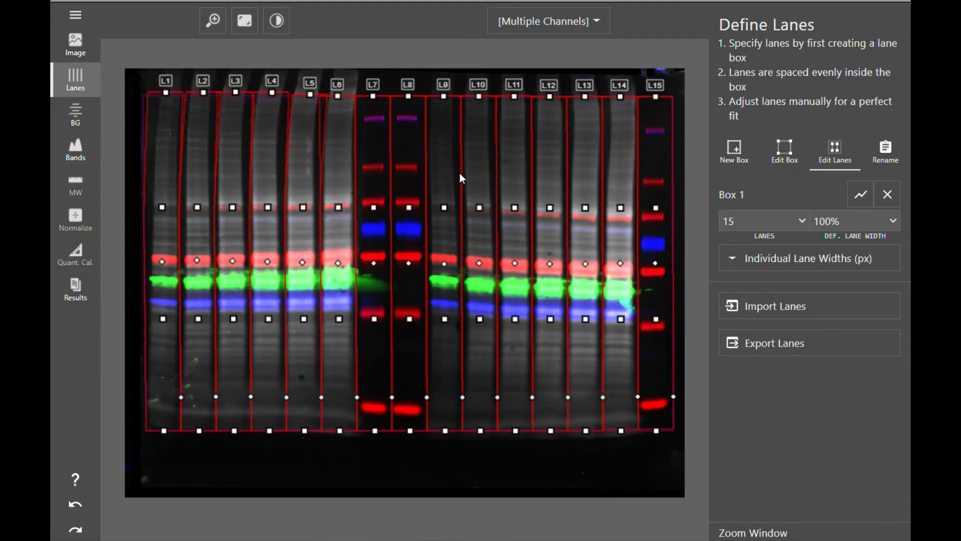
click(787, 147)
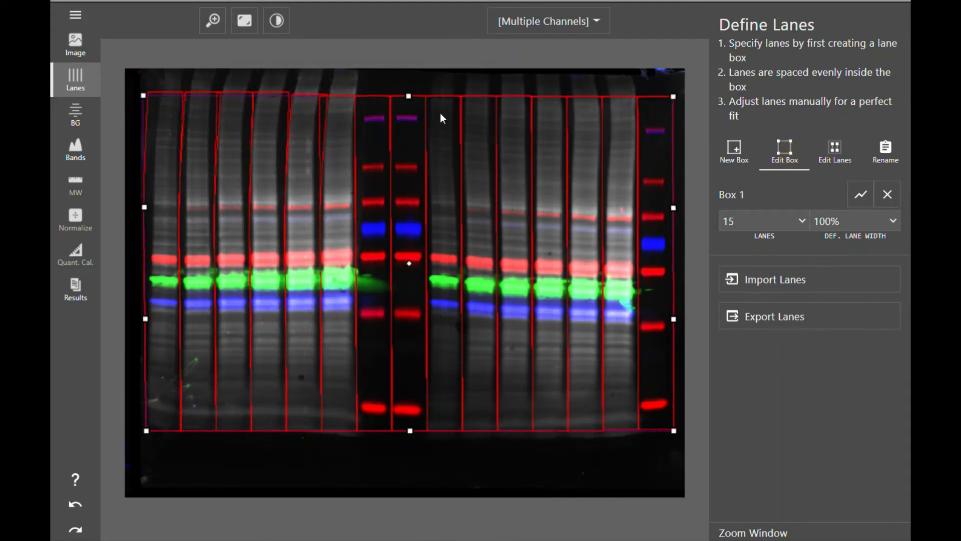
mouse_move(409, 97)
mouse_down()
mouse_move(403, 153)
mouse_move(386, 98)
mouse_move(393, 107)
mouse_move(391, 81)
mouse_move(396, 93)
mouse_up()
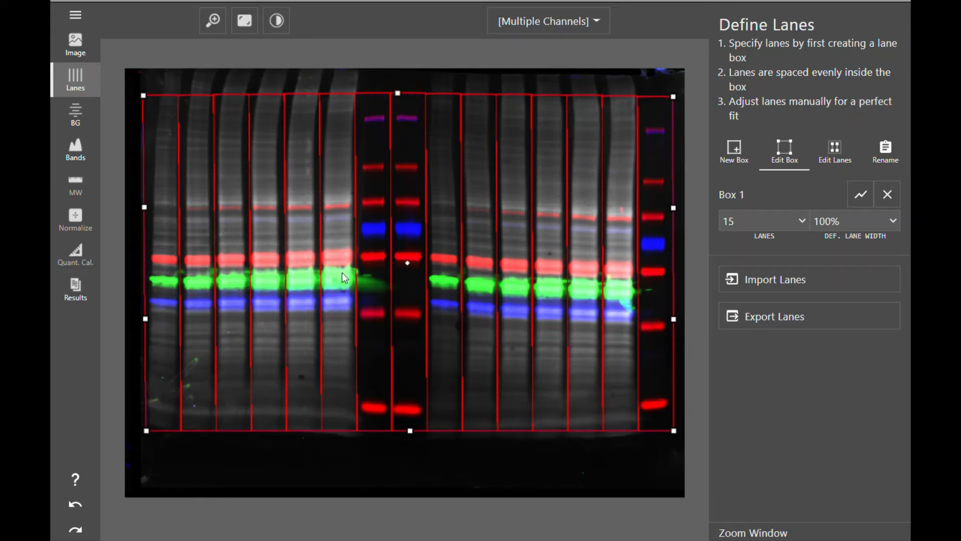
- Apply Rolling Ball background subtraction with a radius of 6 to all channels
click(89, 110)
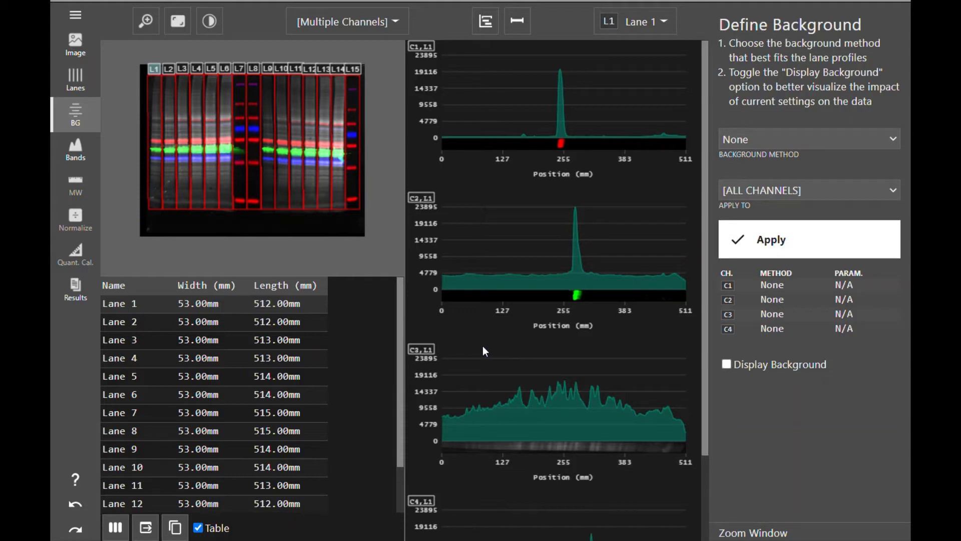
click(800, 192)
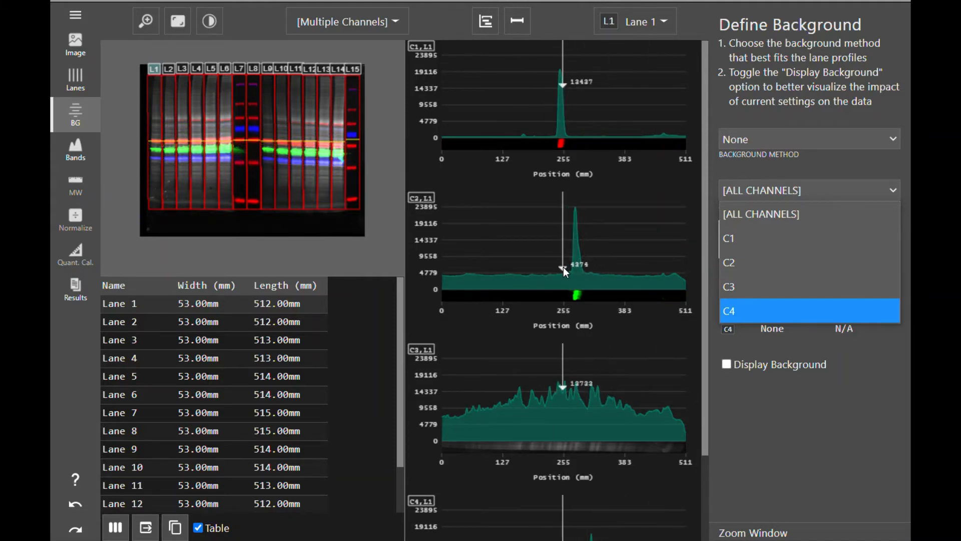
click(591, 268)
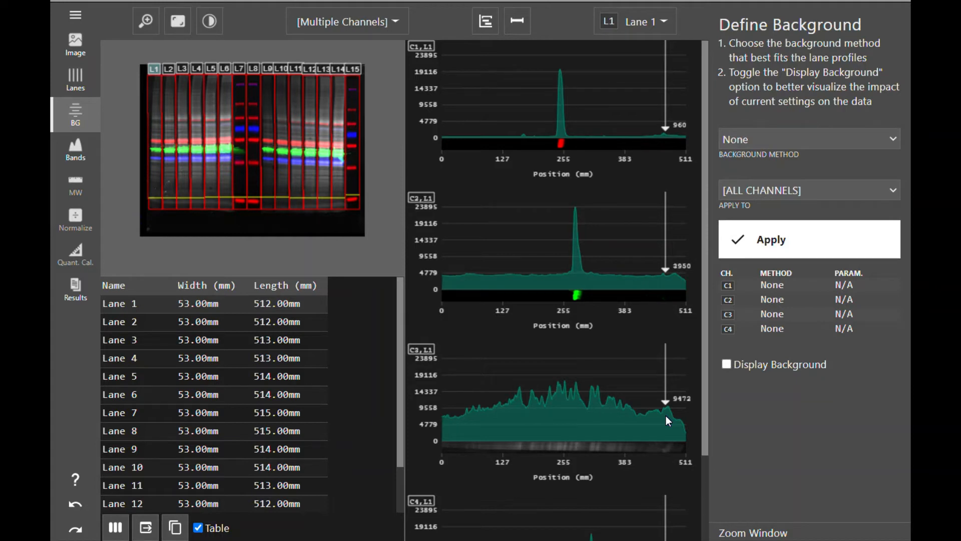
click(833, 141)
click(812, 185)
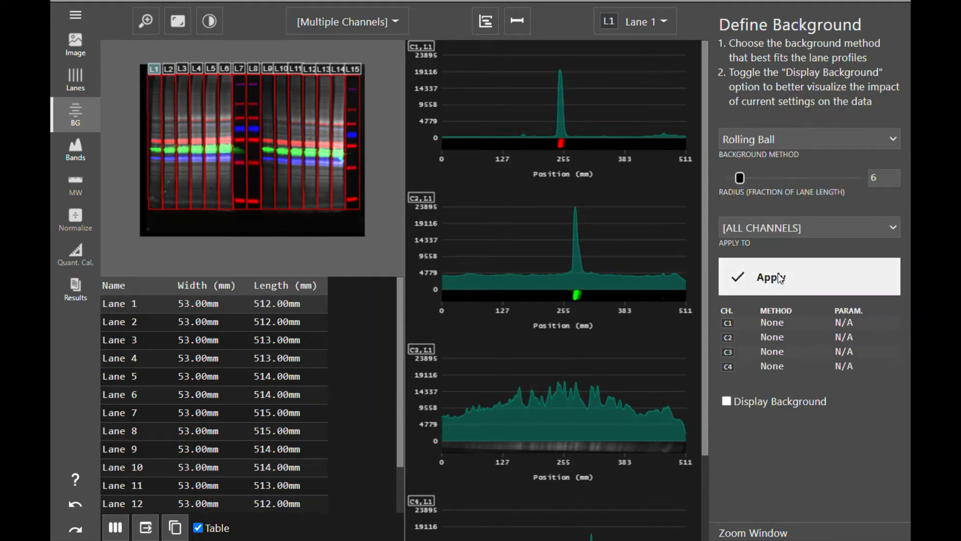
click(793, 281)
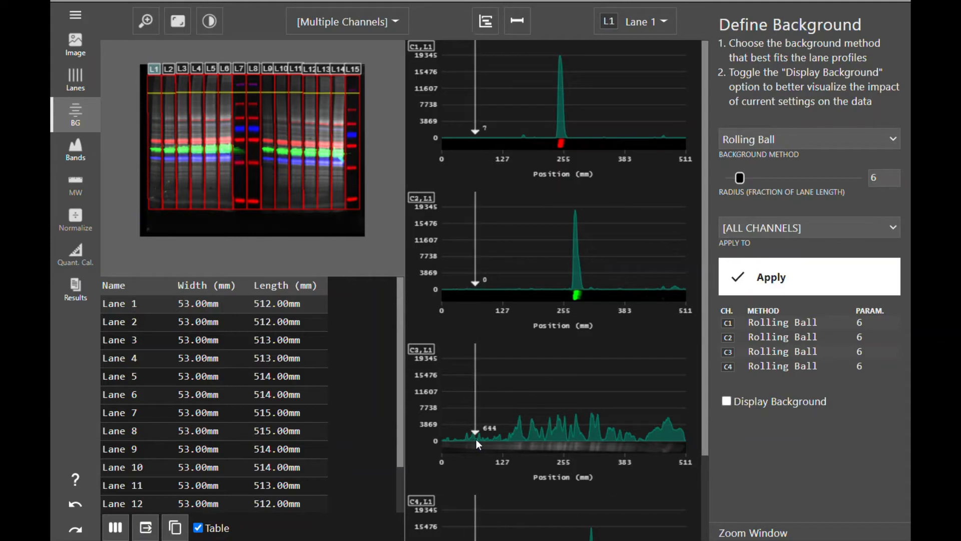
- Remove the background subtraction from channel C3 only by applying the None method to it
click(800, 141)
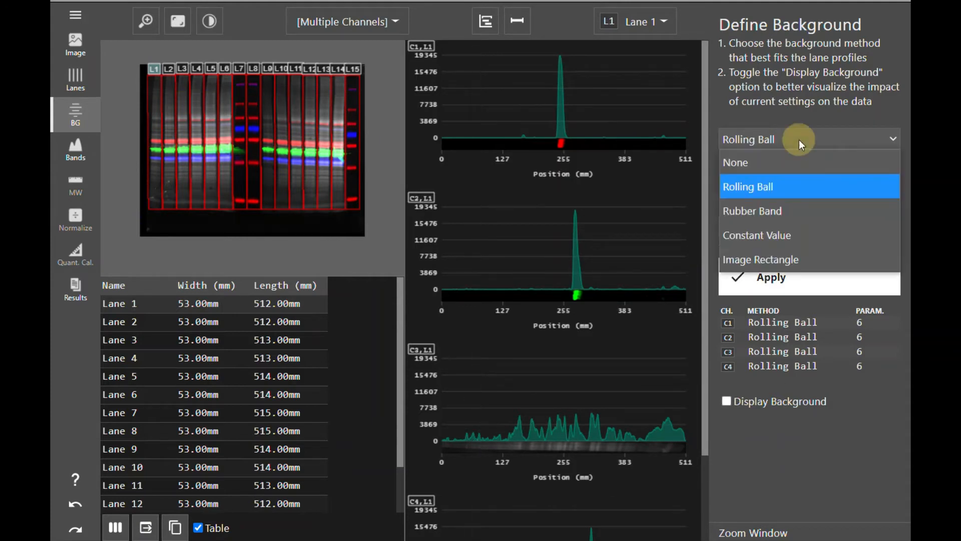
click(792, 165)
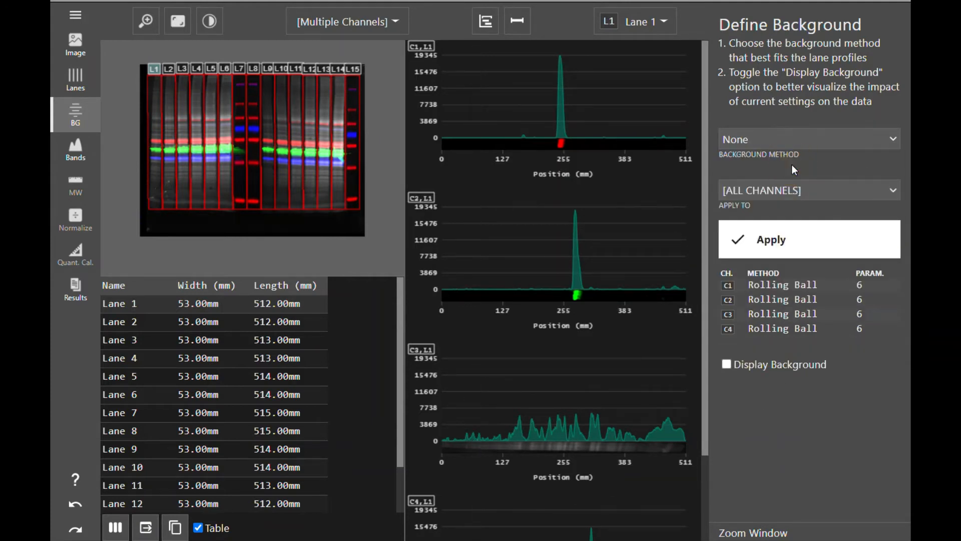
click(786, 191)
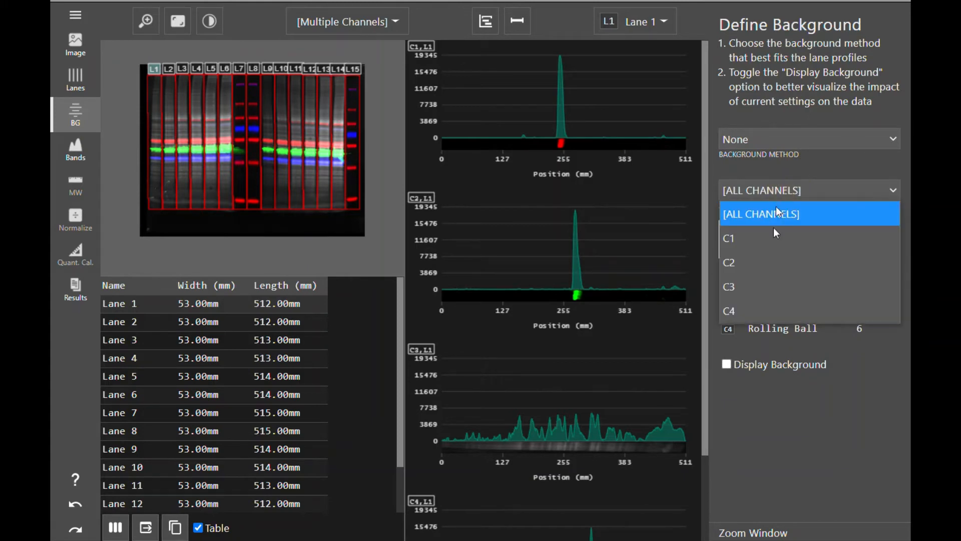
click(768, 285)
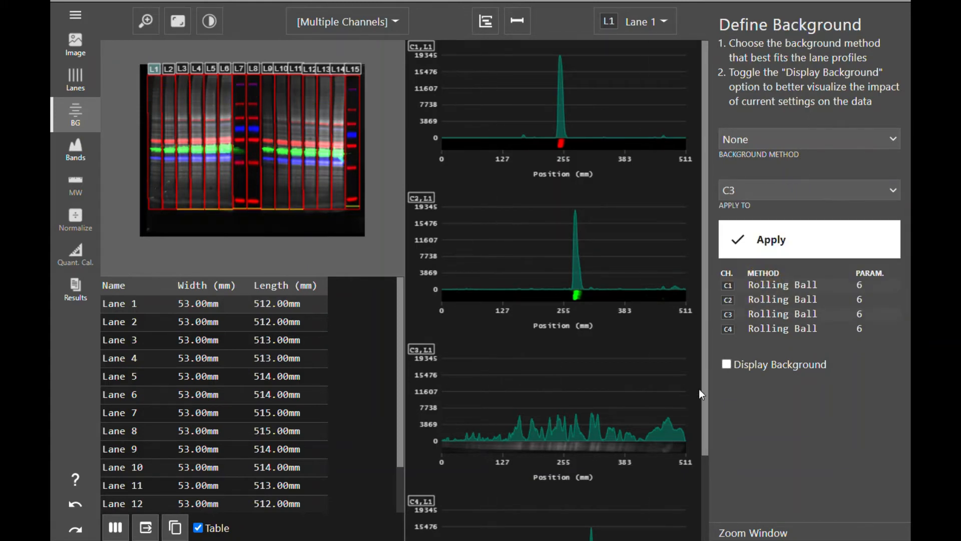
click(817, 245)
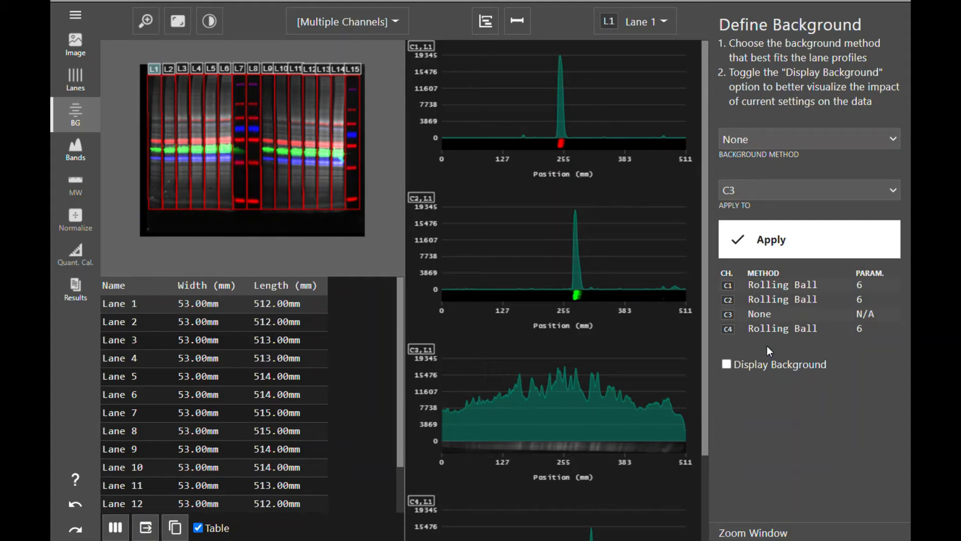
click(804, 137)
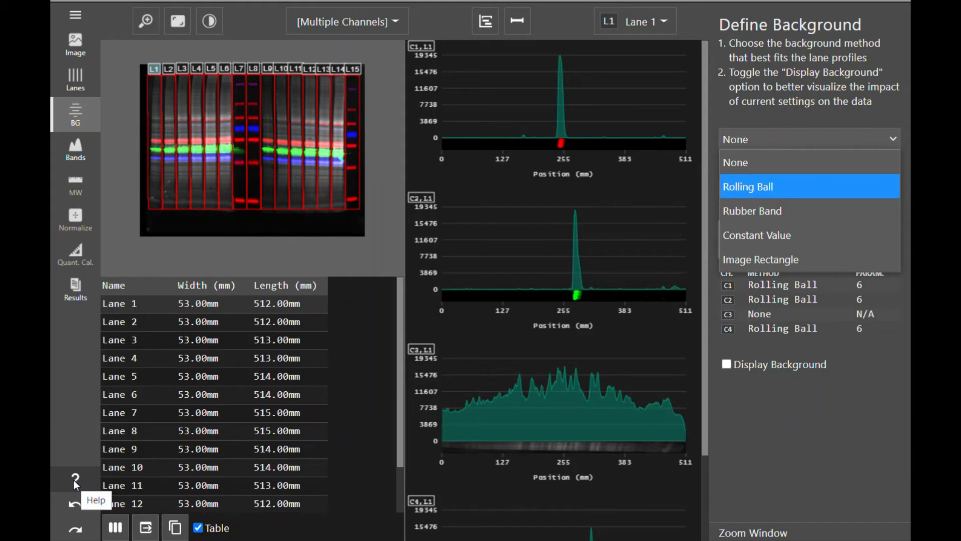
click(799, 422)
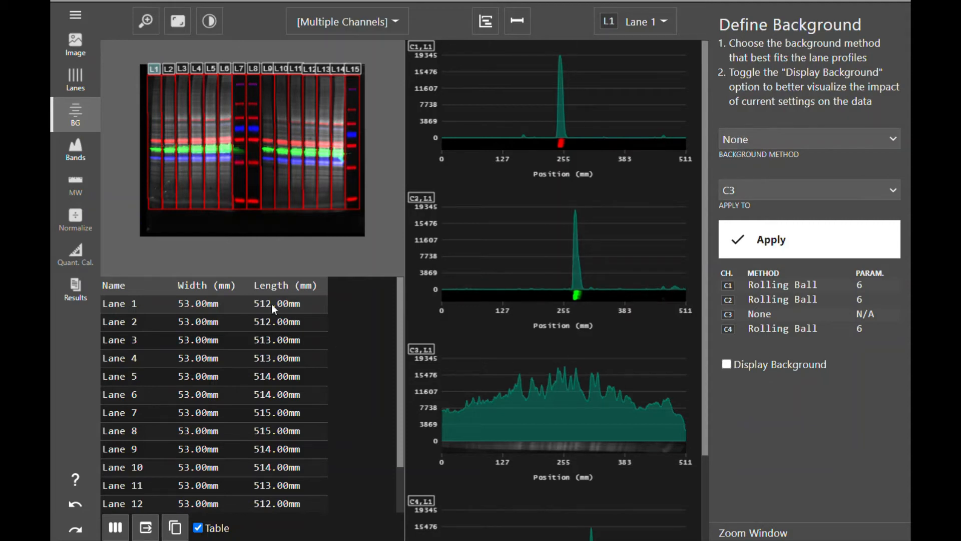
- Manually define lane 1 bands around the main peaks, at about 247 px in channel C1 and about 279 px in channel C2
click(89, 155)
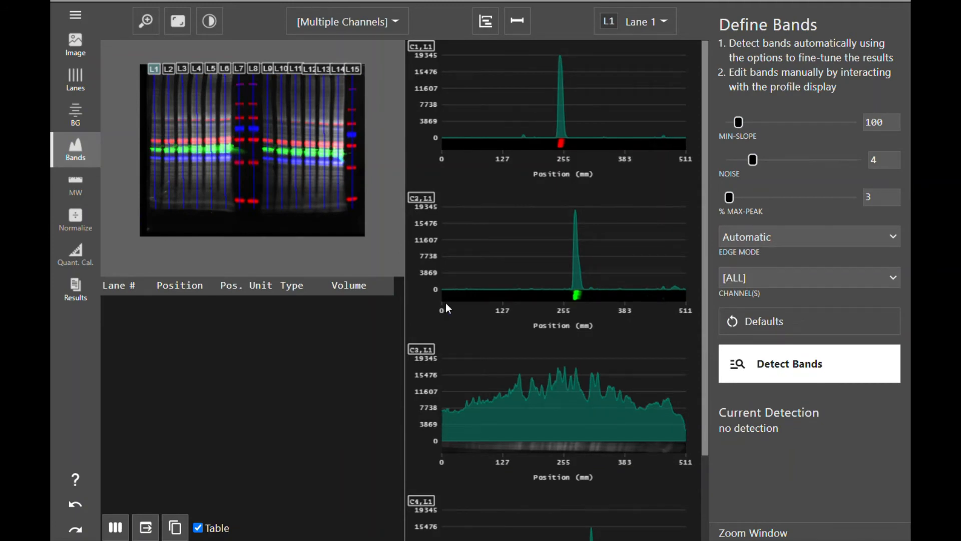
drag(553, 123, 570, 123)
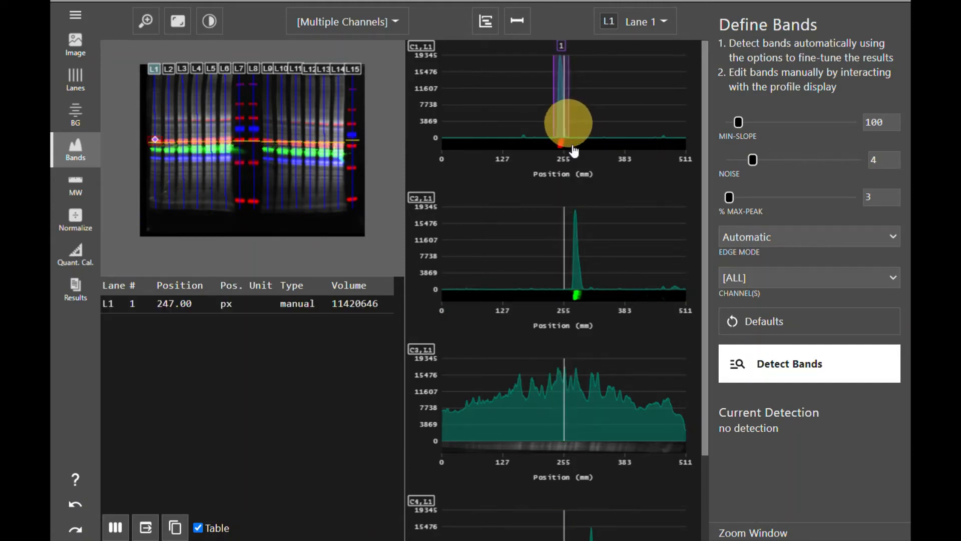
drag(570, 272, 583, 274)
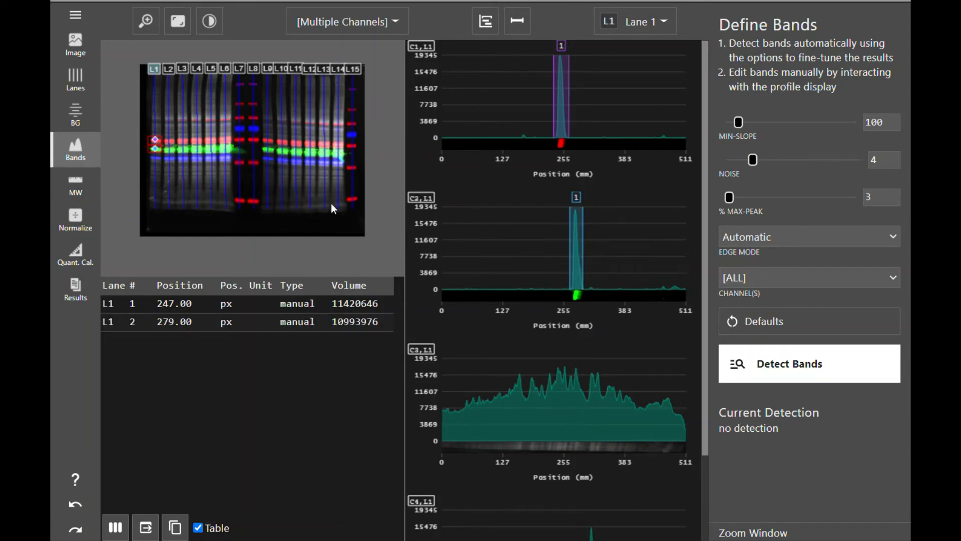
- Display only channel C1 by hiding channels C2, C3 and C4
click(397, 24)
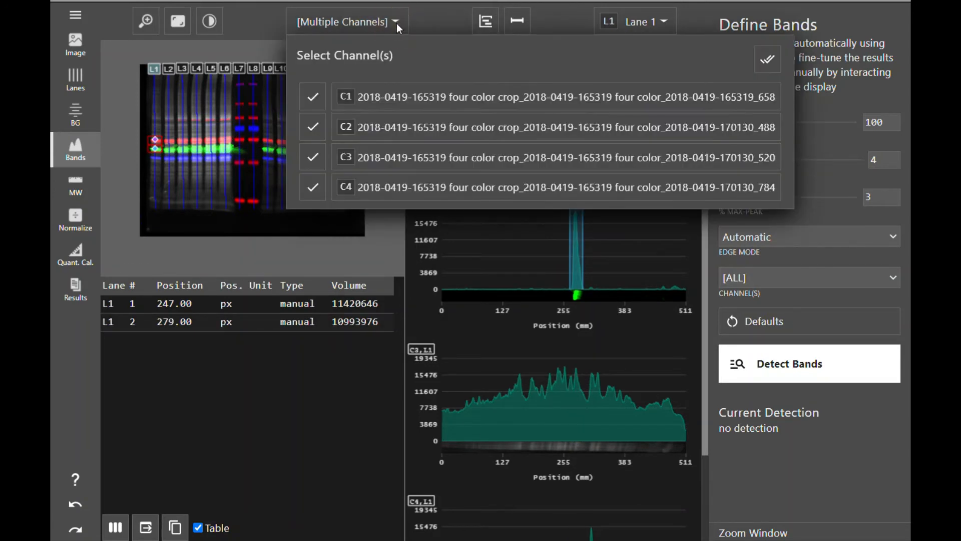
click(308, 126)
click(313, 158)
click(312, 188)
click(239, 161)
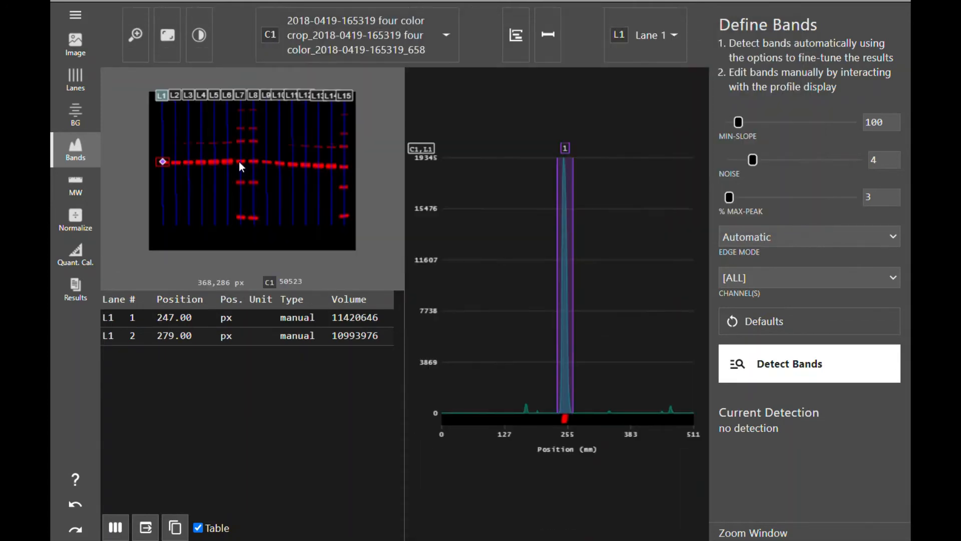
- Manually add a band in each of lanes 7 to 11 along the main red band row of channel C1
click(239, 162)
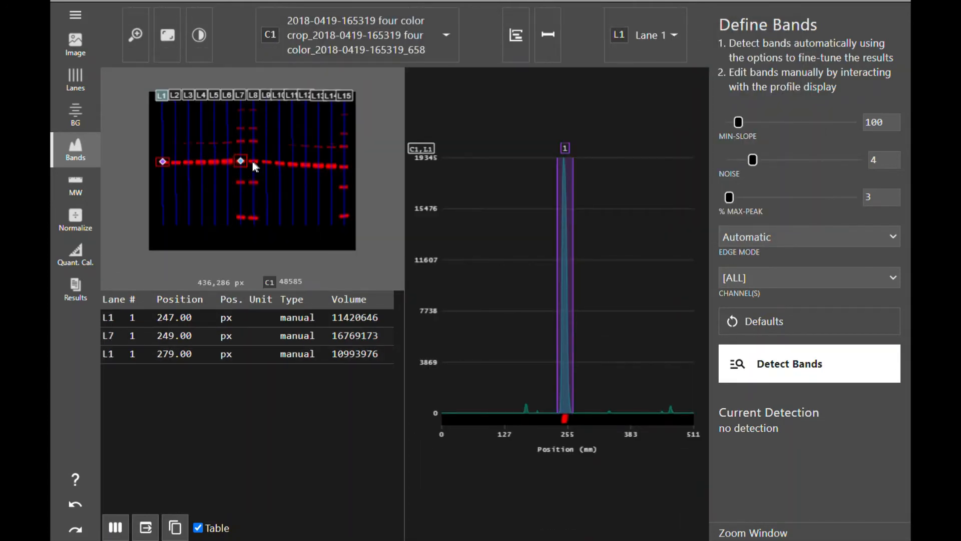
click(253, 161)
click(266, 161)
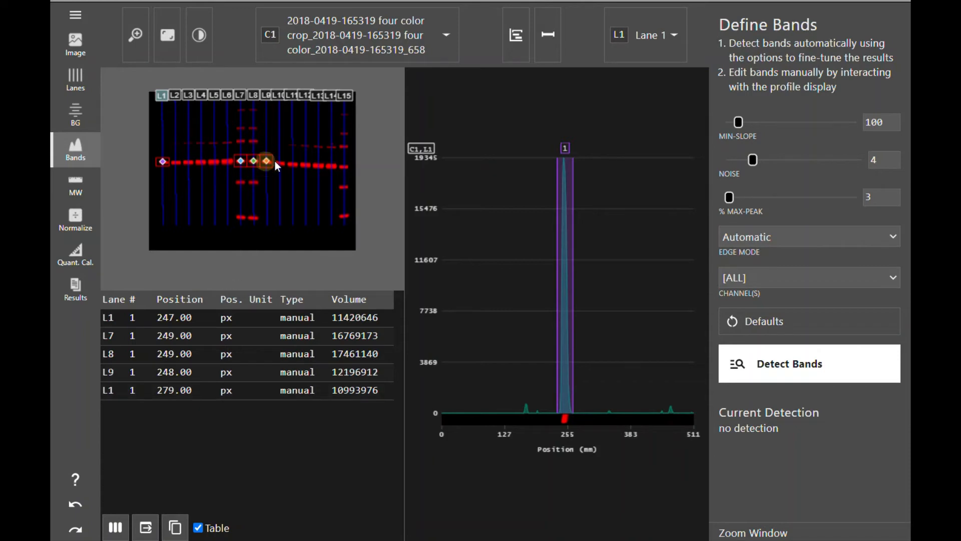
click(278, 162)
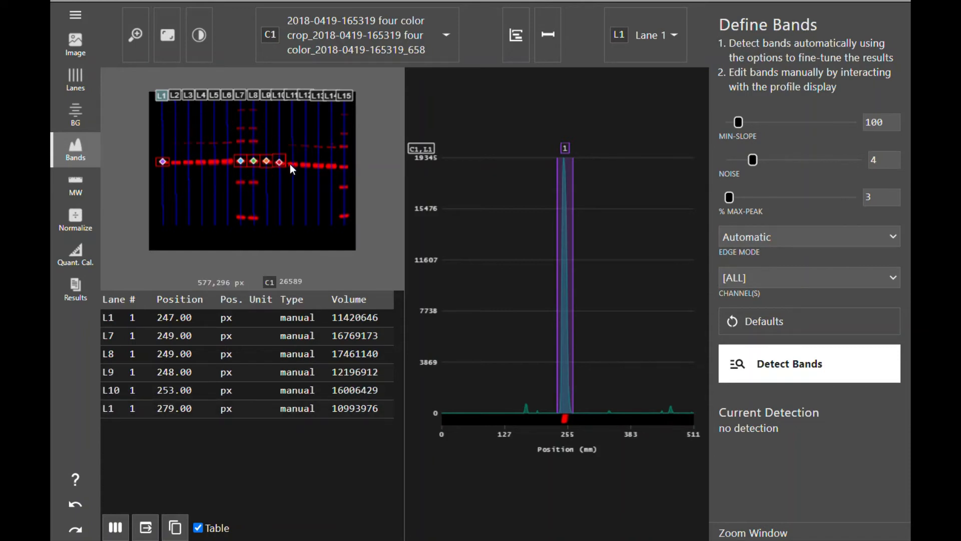
click(292, 163)
- Display all four channels together again
click(445, 46)
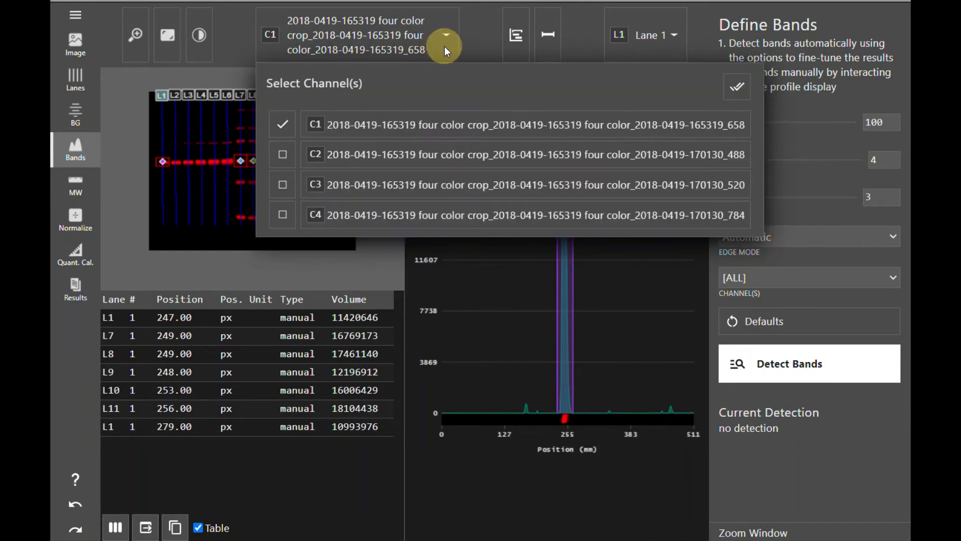
click(736, 86)
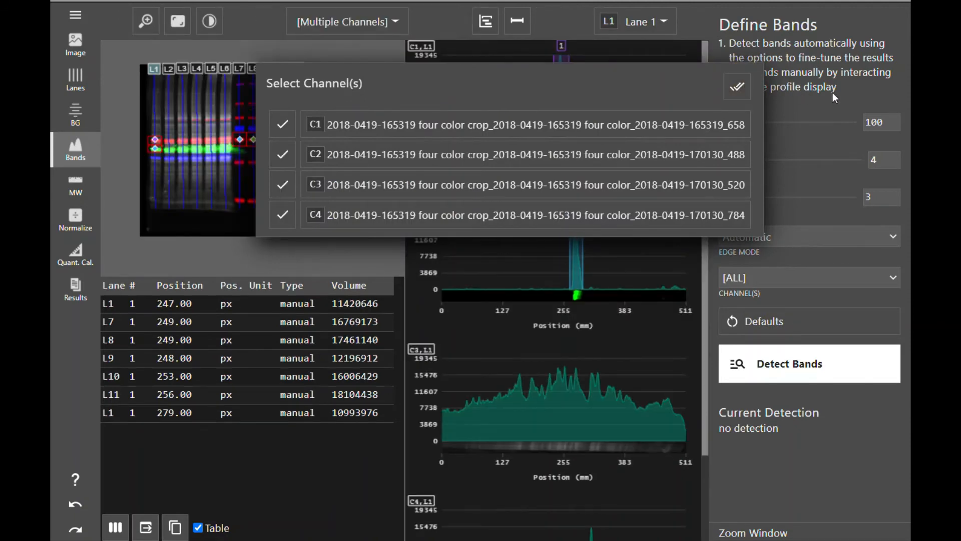
click(864, 91)
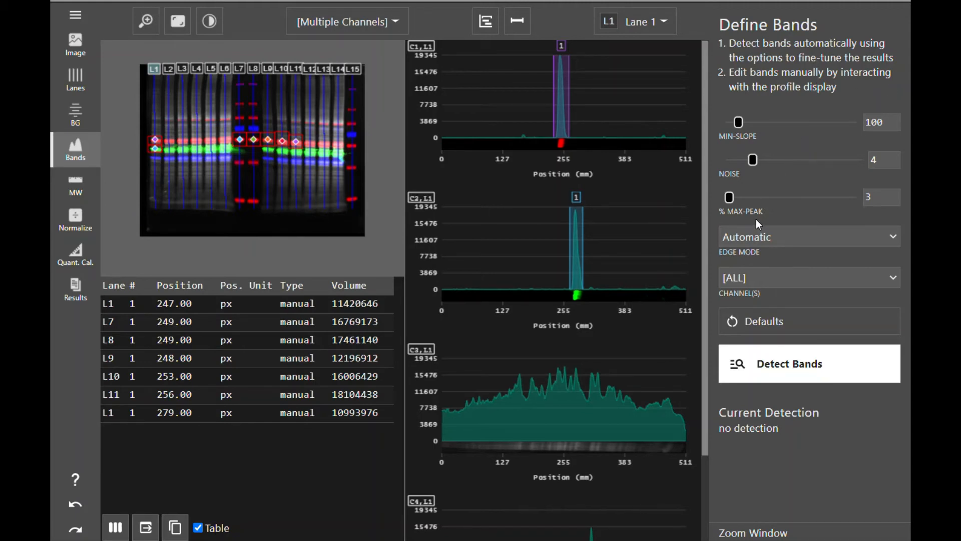
click(783, 241)
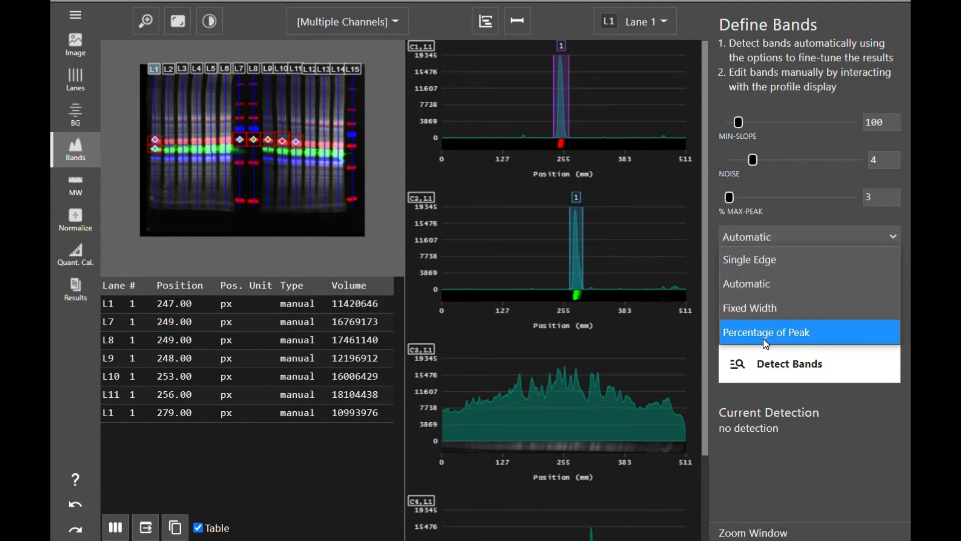
click(765, 284)
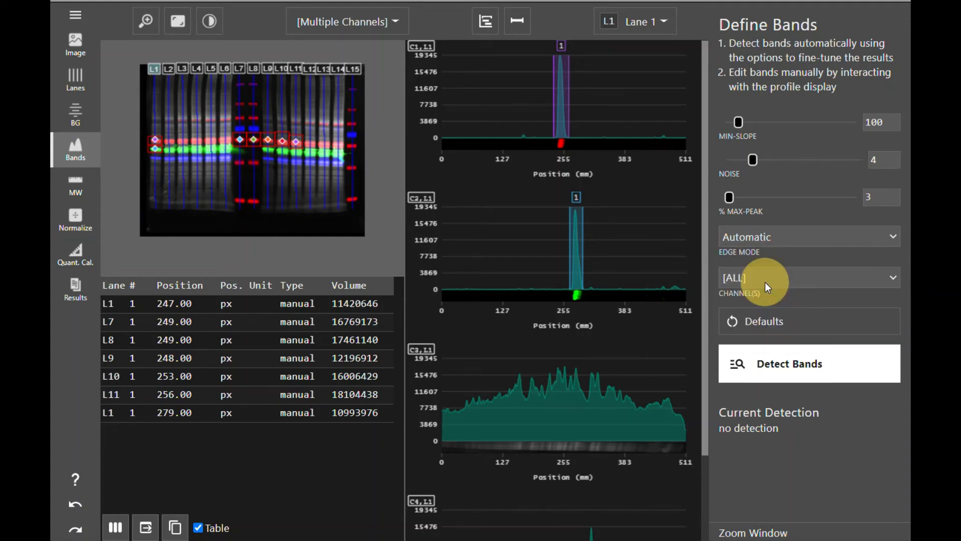
click(769, 234)
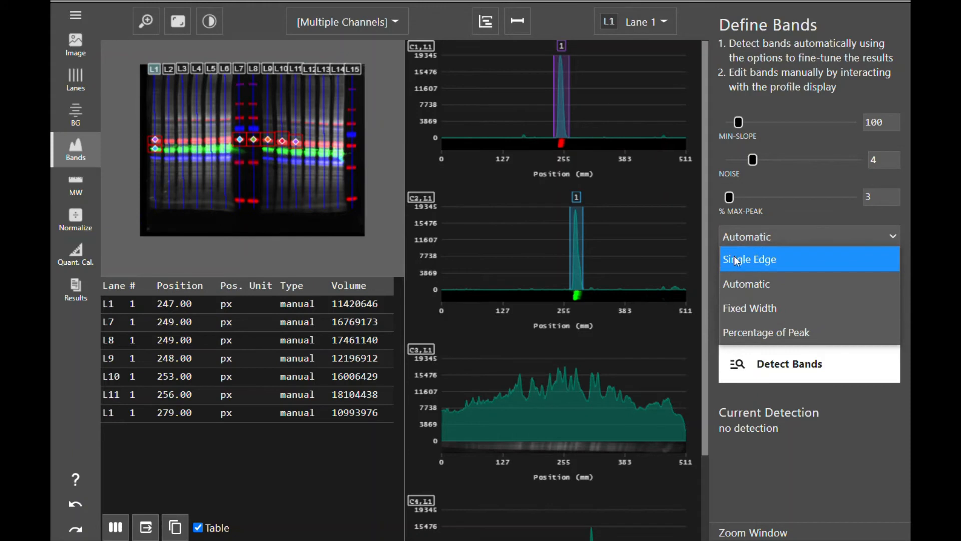
click(716, 284)
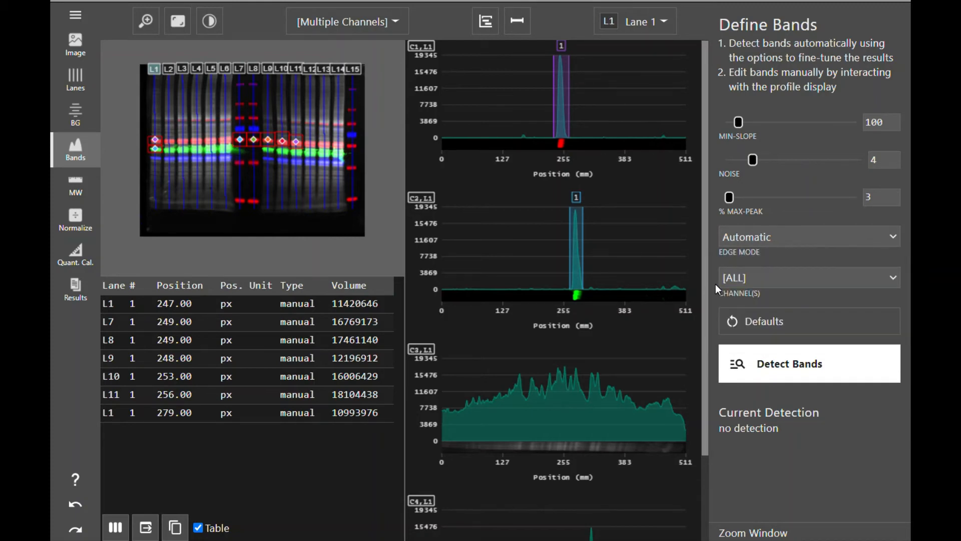
- Try automatic band detection on all channels at once, and undo it
click(796, 280)
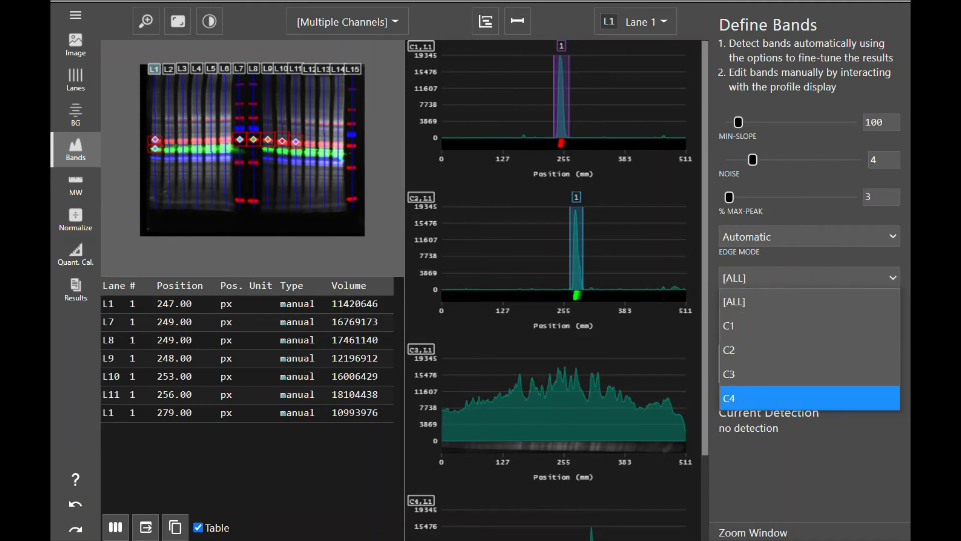
click(753, 301)
click(778, 373)
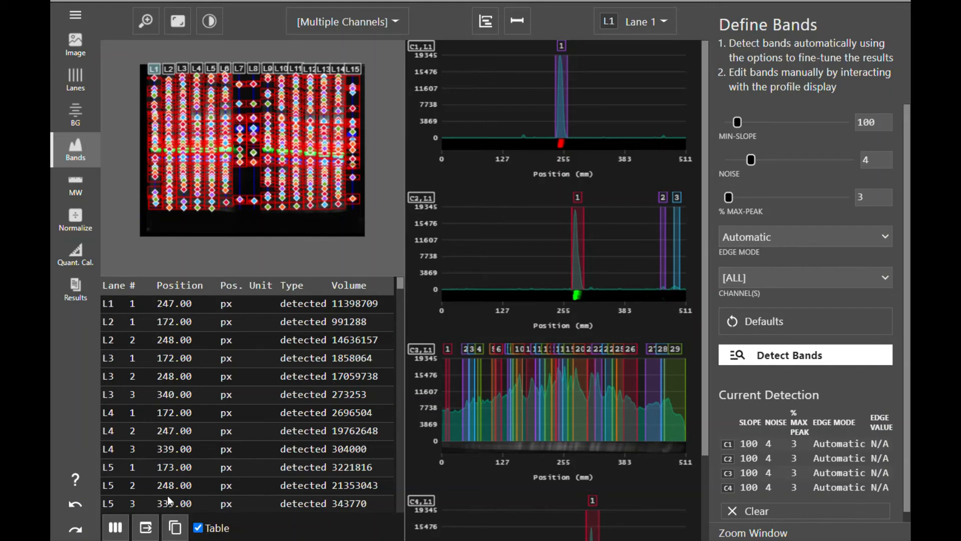
click(84, 506)
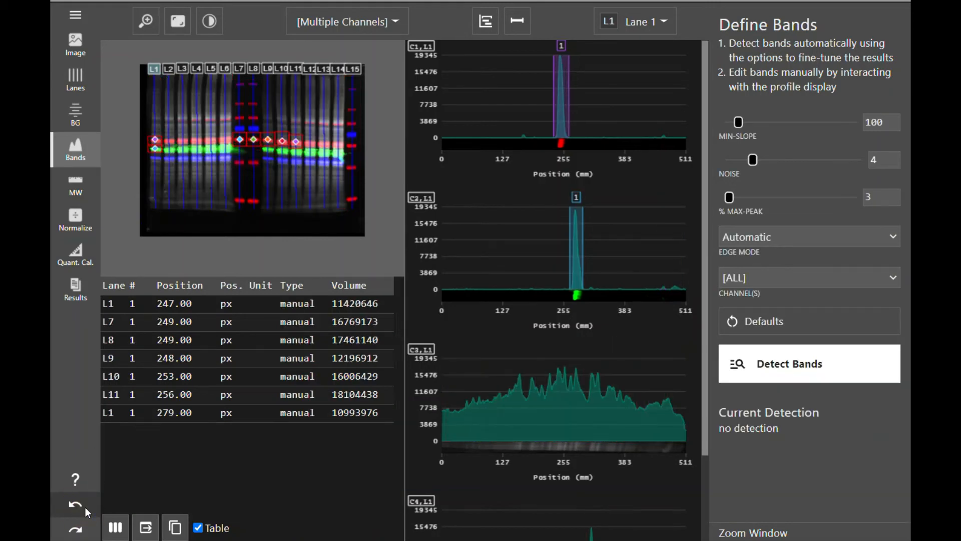
- Detect bands automatically on channels C1, C2 and C4 one at a time, using the Automatic edge mode
click(761, 286)
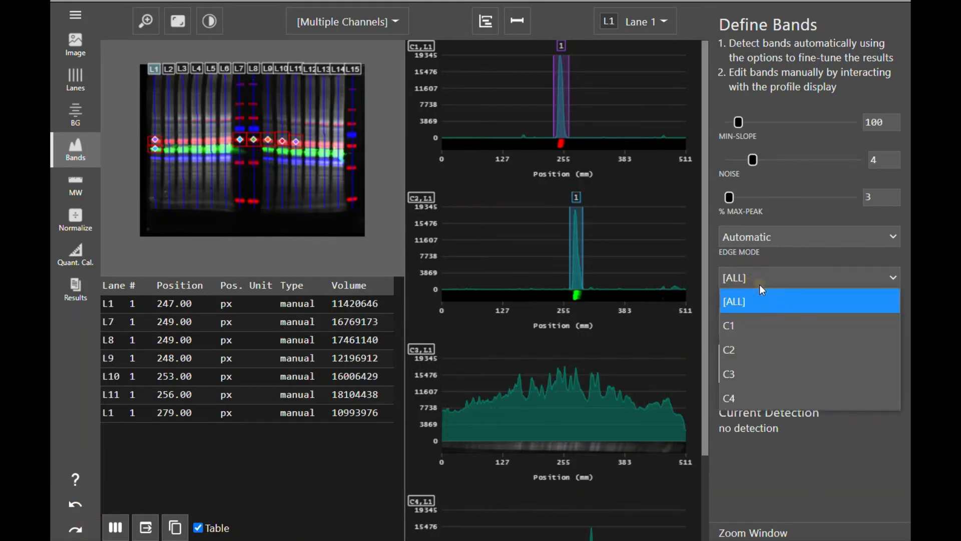
click(761, 325)
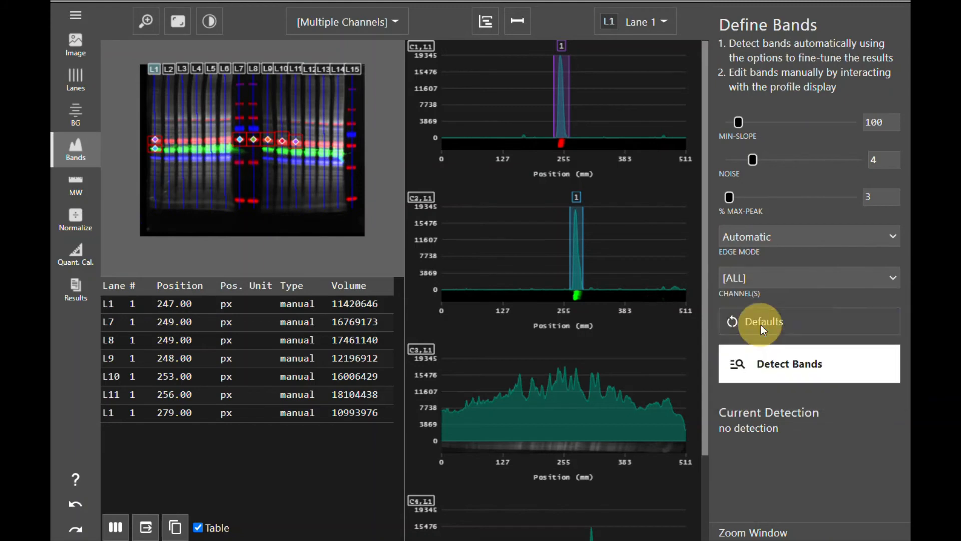
click(798, 375)
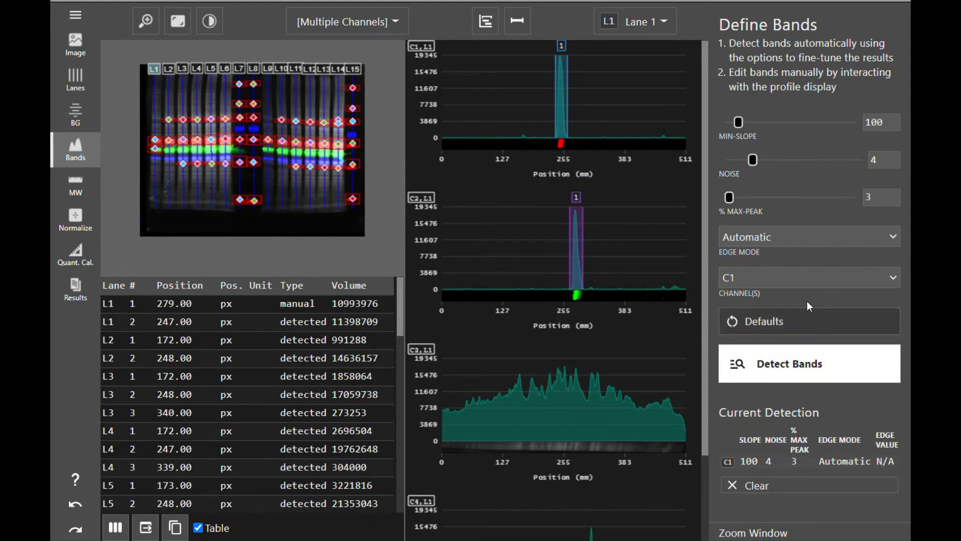
click(806, 281)
click(786, 342)
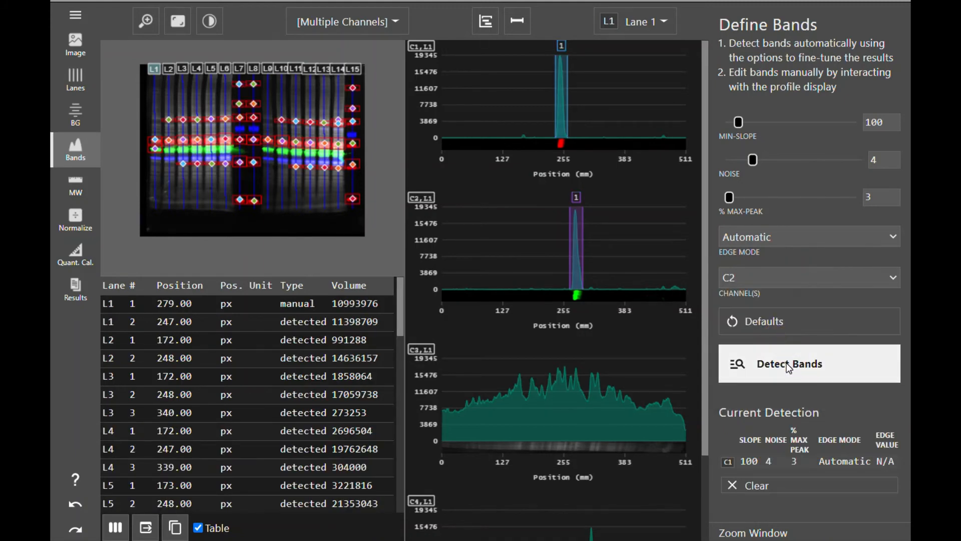
click(791, 368)
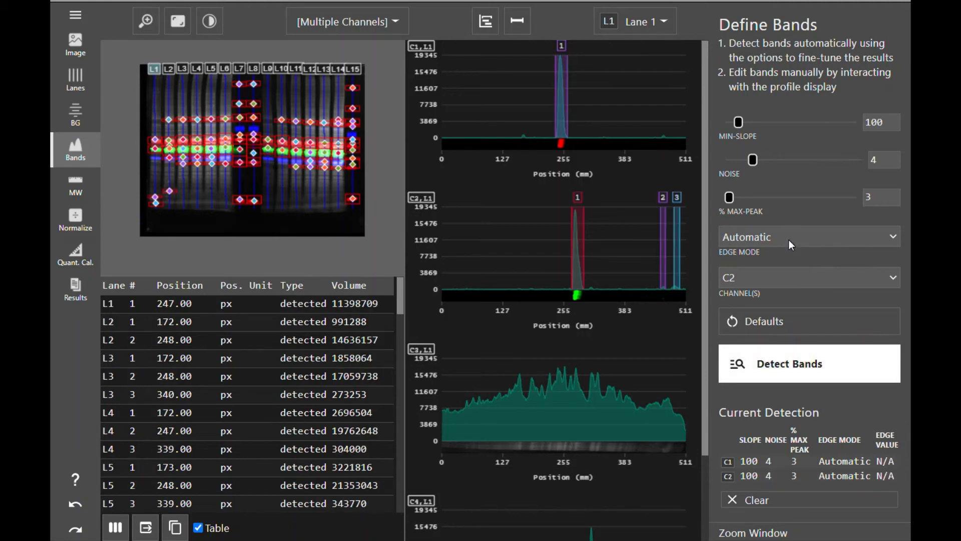
click(785, 277)
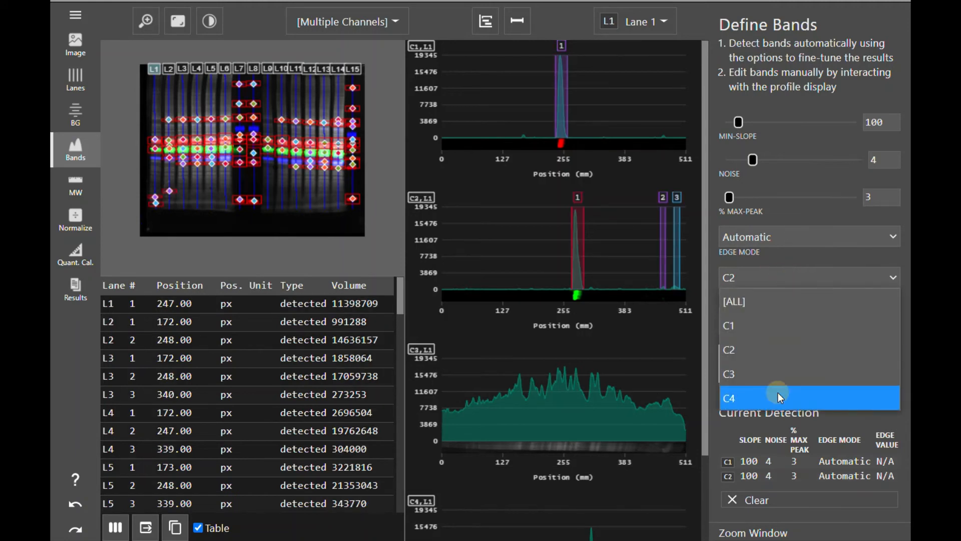
click(778, 393)
click(789, 373)
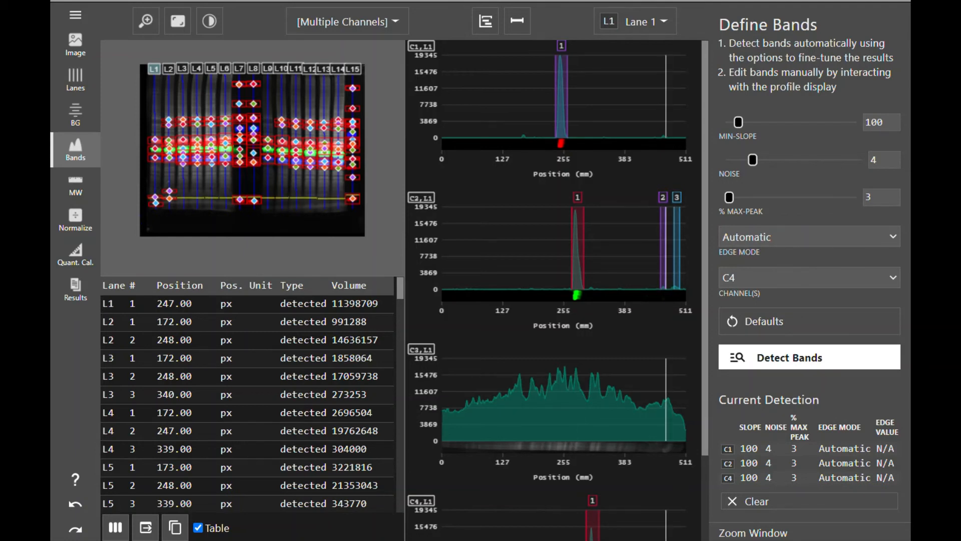
- Delete stray bands 2 and 3 from lane 1 in channel C2, and the stray bands near the lower end of lane 2
right_click(664, 275)
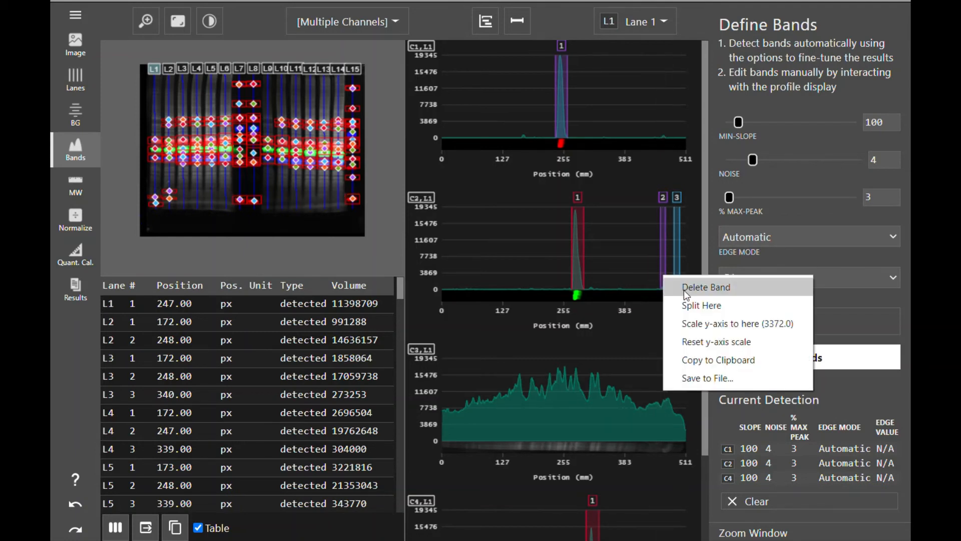
click(684, 290)
right_click(677, 277)
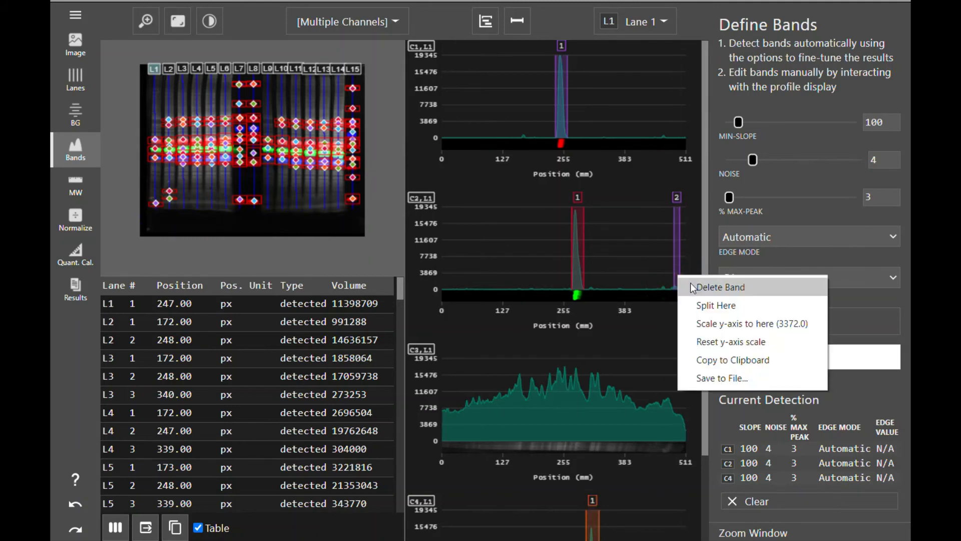
click(690, 283)
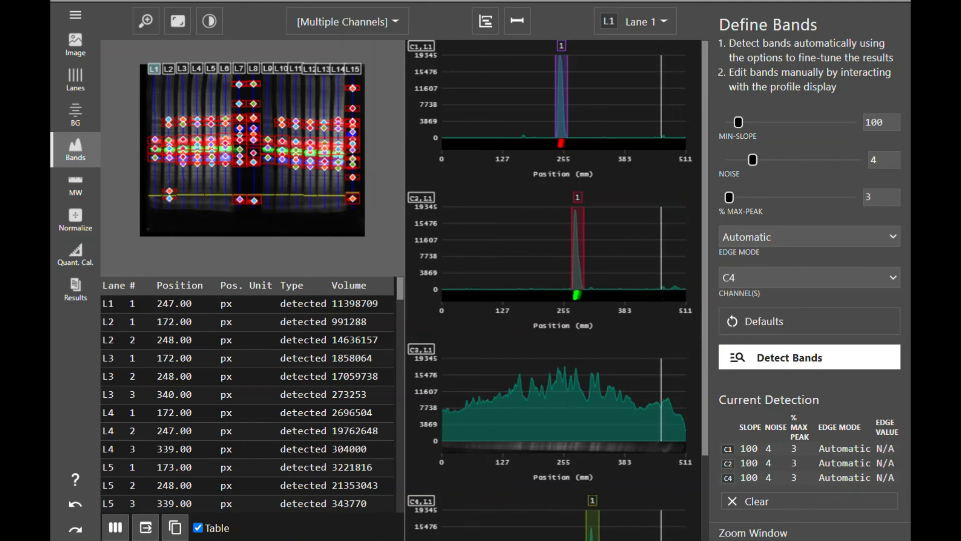
click(171, 195)
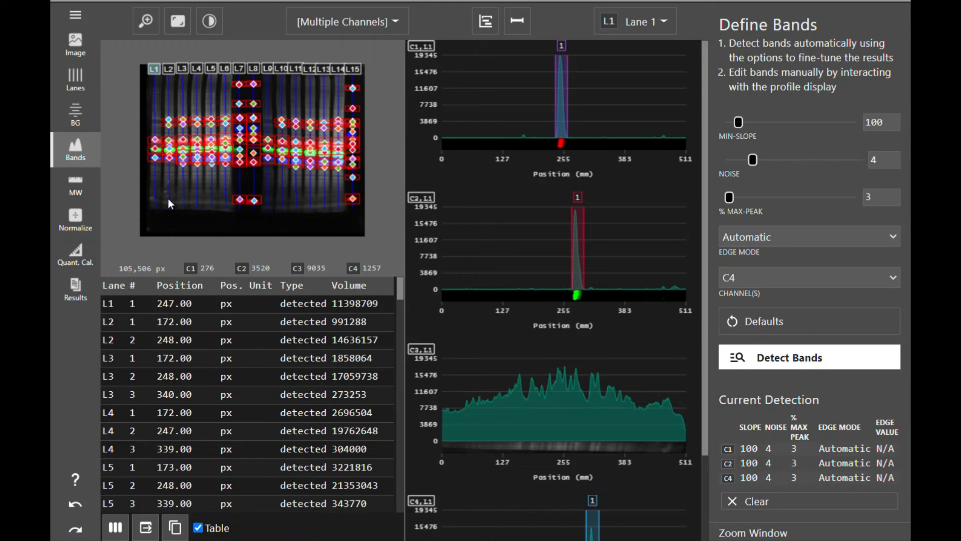
- Apply the molecular weight standard "test template" to lane box 1 and assign lane 15 as the marker lane on channel C1
click(88, 183)
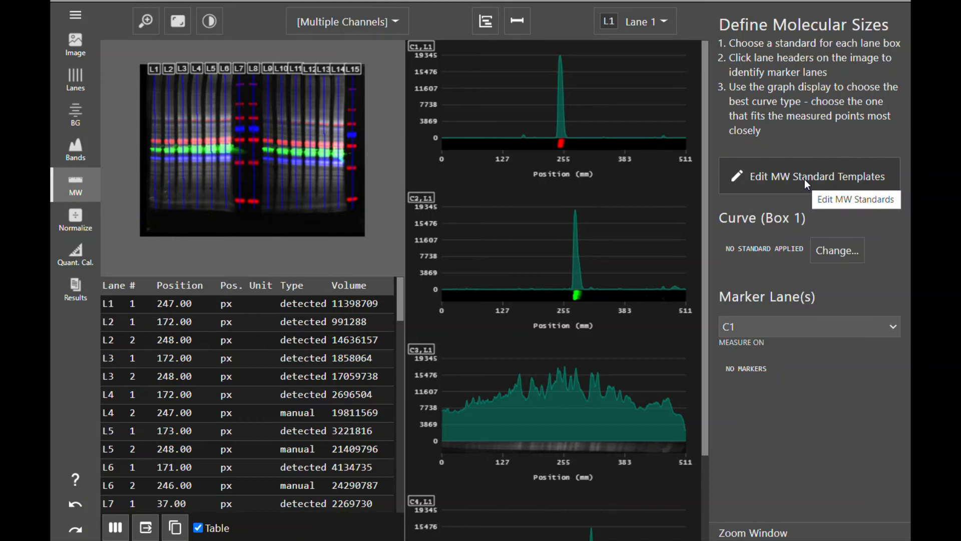
click(830, 253)
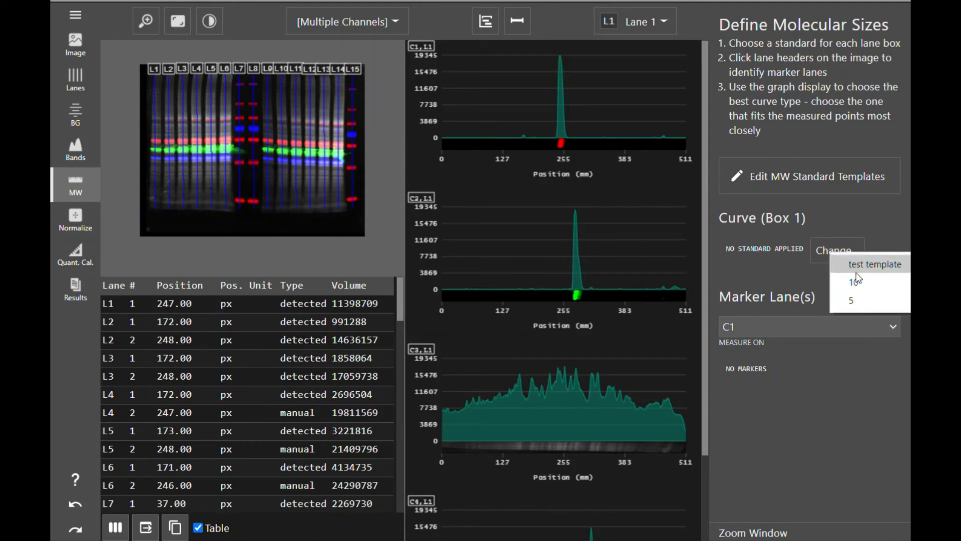
click(858, 268)
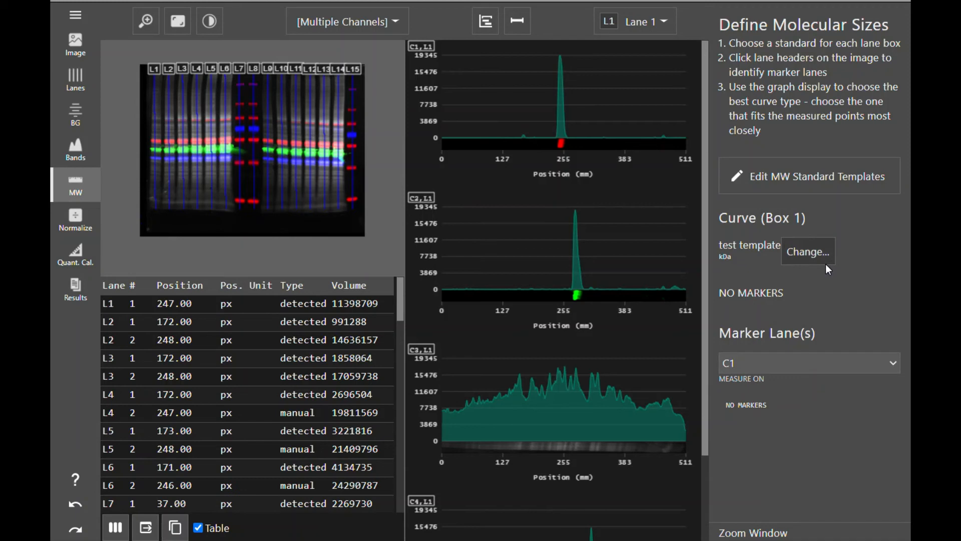
click(358, 71)
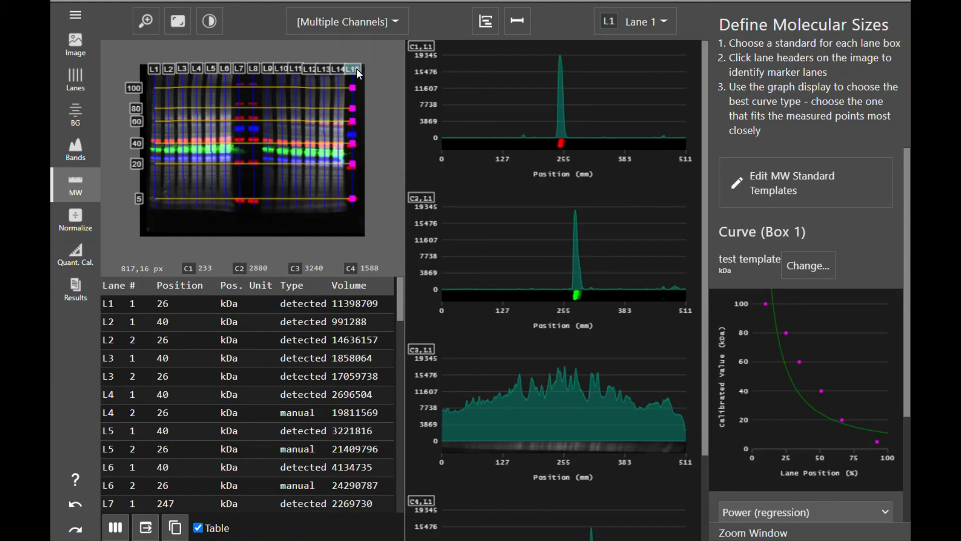
- Add lanes 7 and 8 as marker lanes and set the molecular weight curve type to Straight Line
click(253, 66)
click(241, 67)
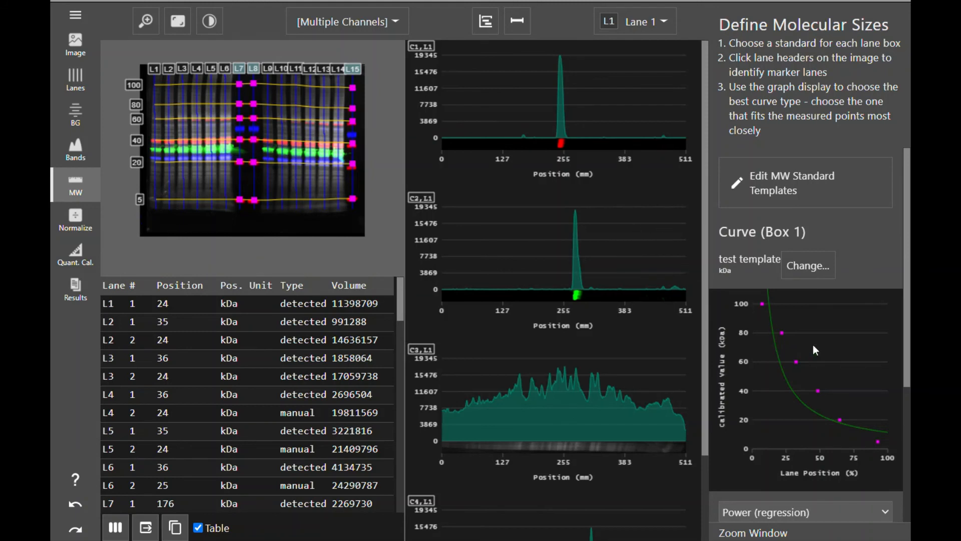
scroll(838, 351, down, 3)
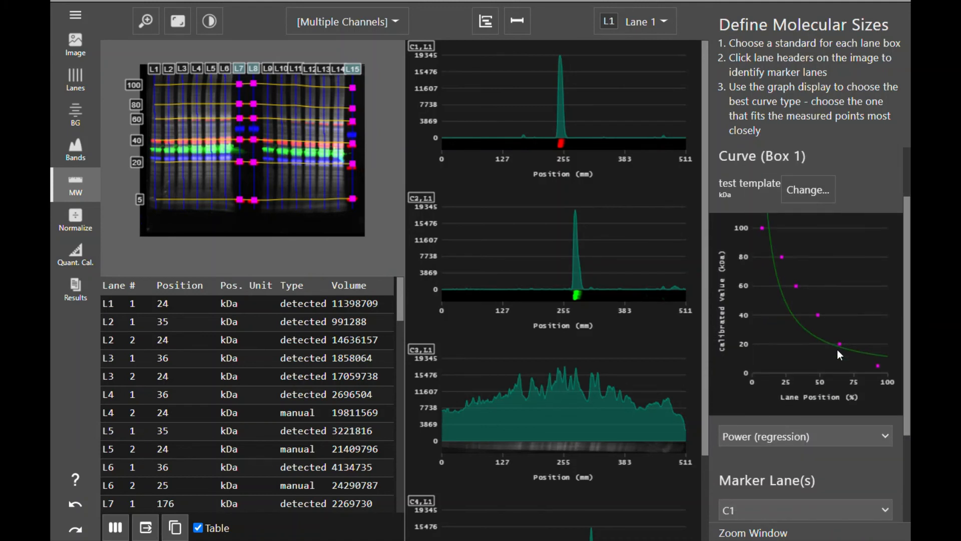
click(838, 437)
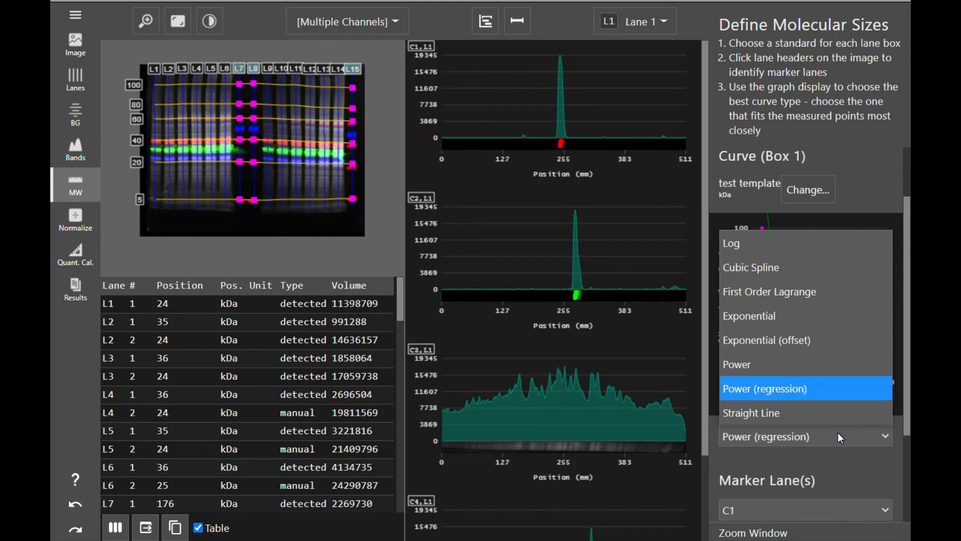
click(819, 414)
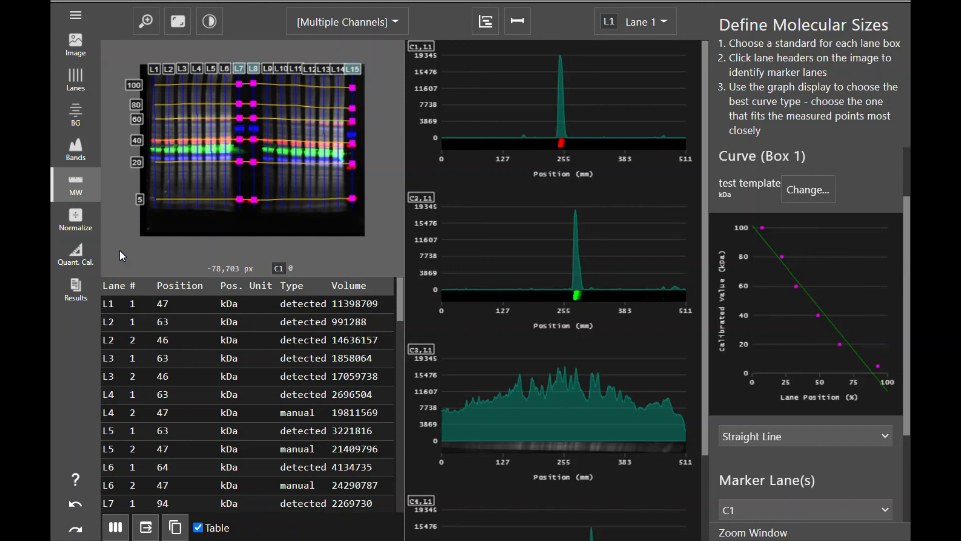
- Open the analysis results and include all lanes and all channels in the band and lane tables
click(77, 288)
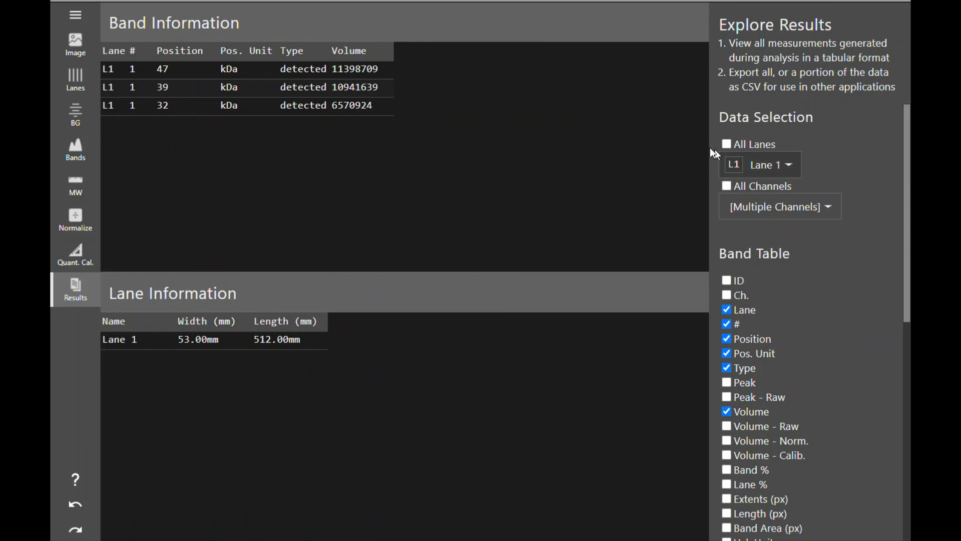
click(728, 143)
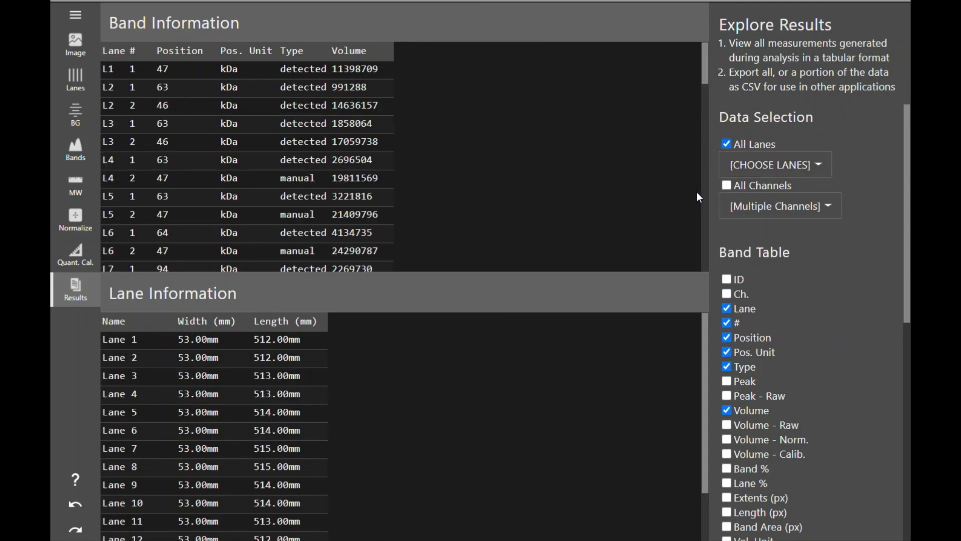
click(728, 185)
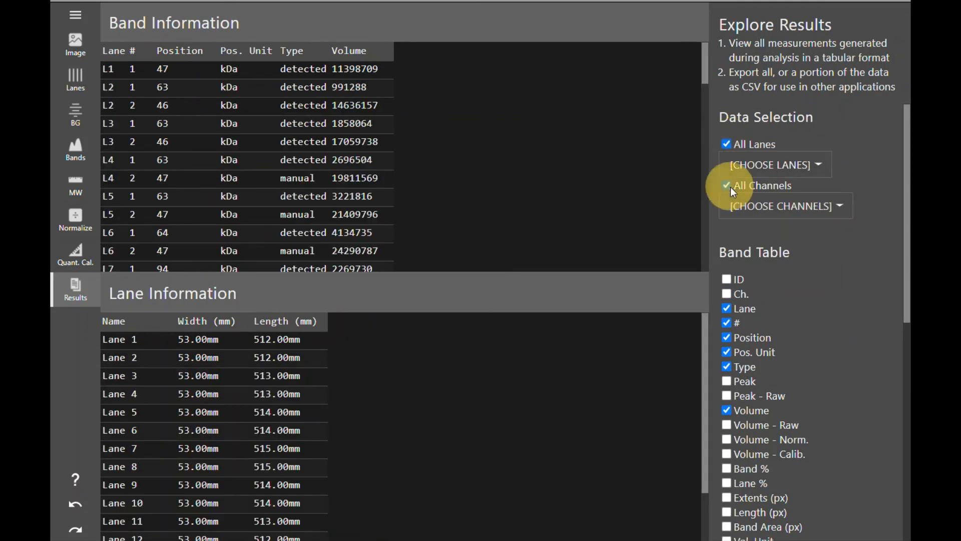
scroll(568, 416, down, 1)
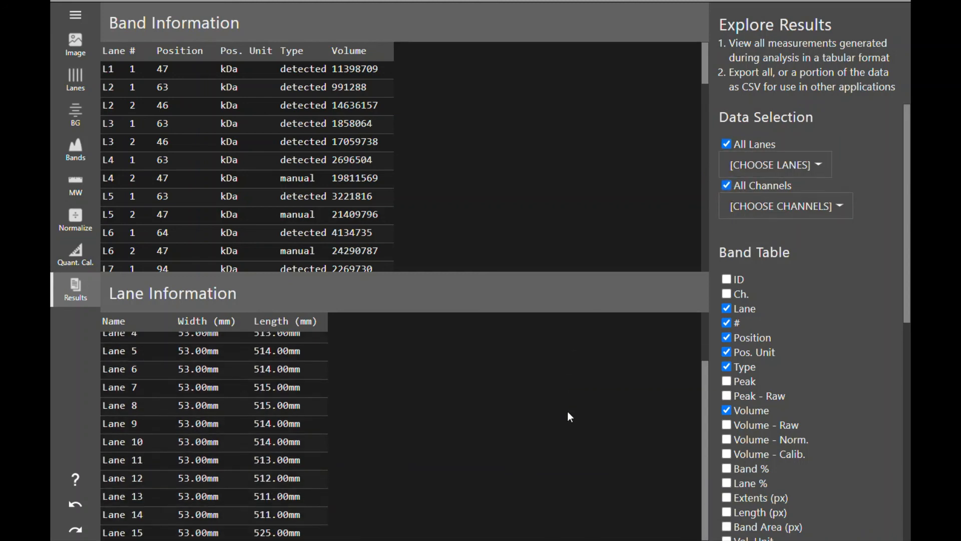
scroll(568, 416, up, 1)
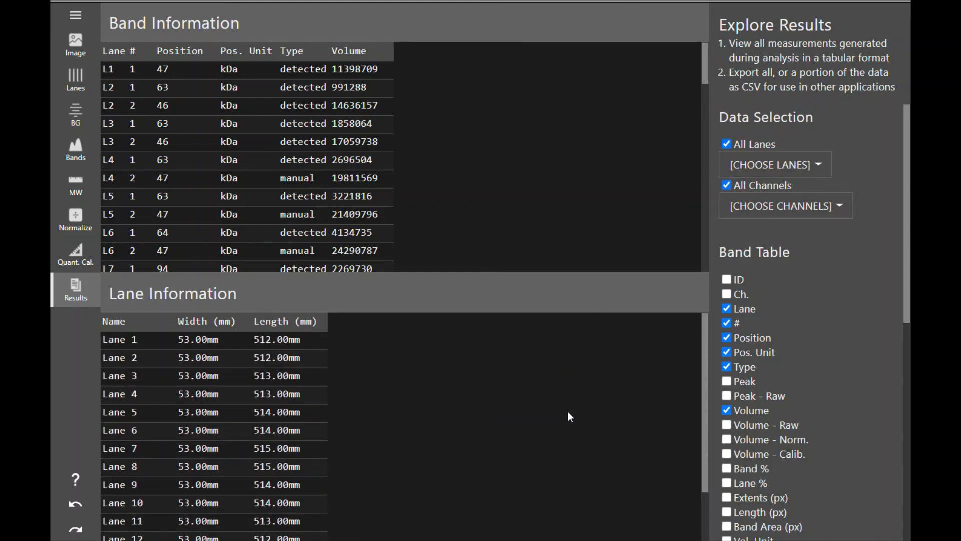
- Add the Volume - Raw, Volume - Norm. and Volume - Calib. columns to the band table
scroll(794, 283, down, 3)
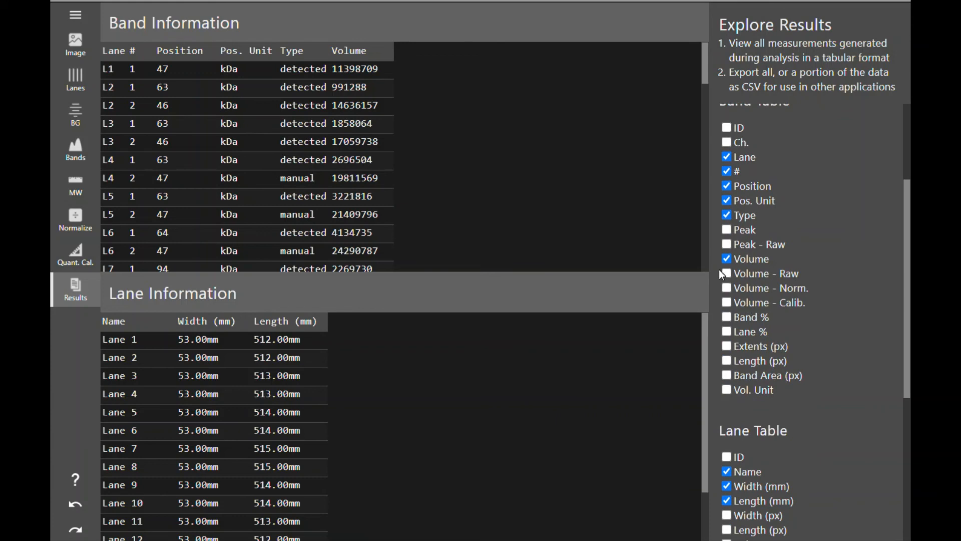
click(728, 274)
click(727, 288)
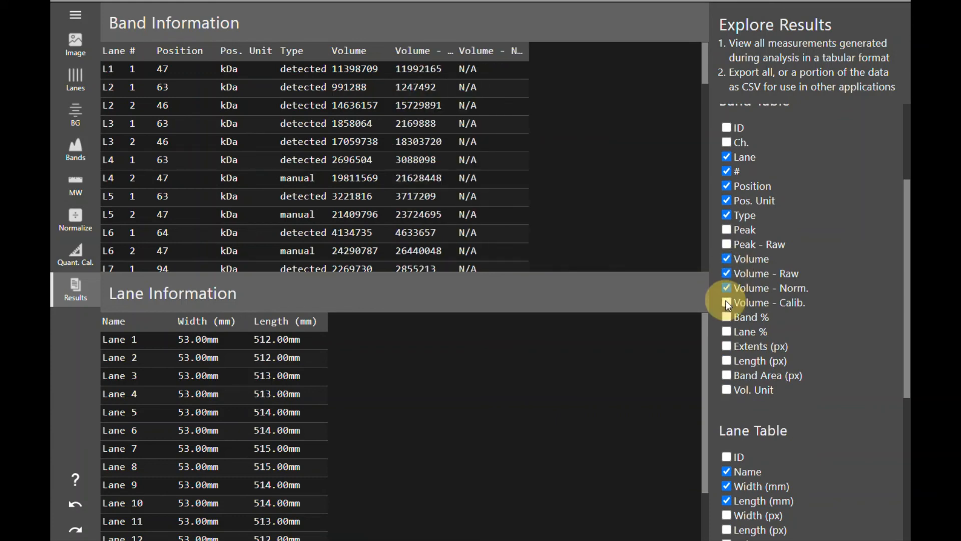
click(726, 302)
scroll(847, 365, down, 6)
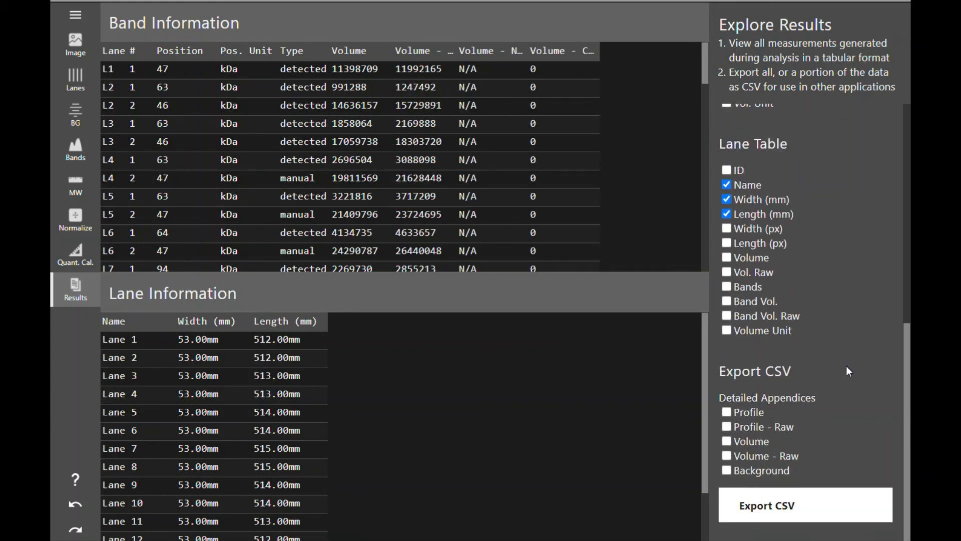